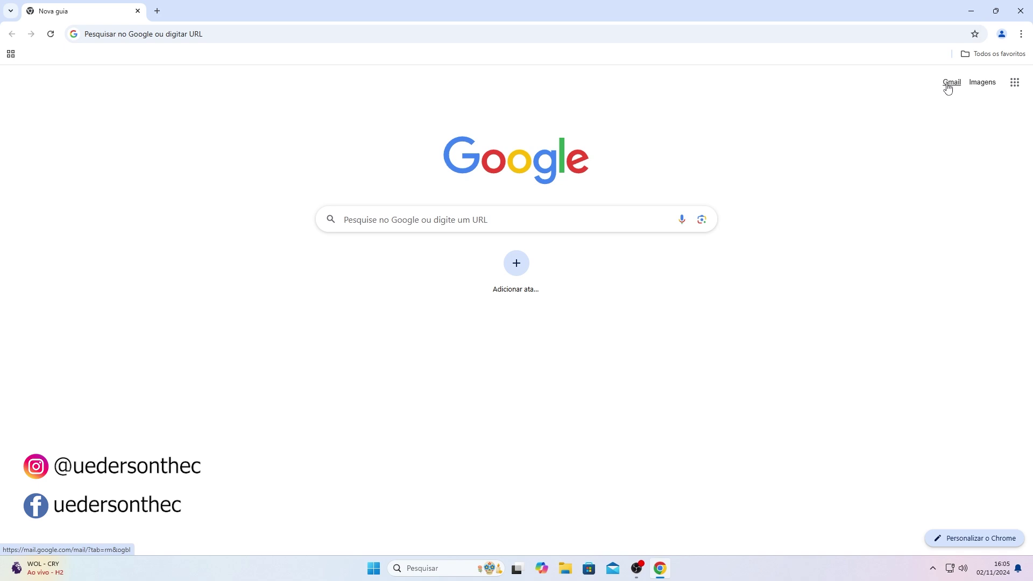
Step: Go to gmail.com and enter the account's e-mail address on the Google sign-in page
{"action": "left_click", "coordinate": [181, 34]}
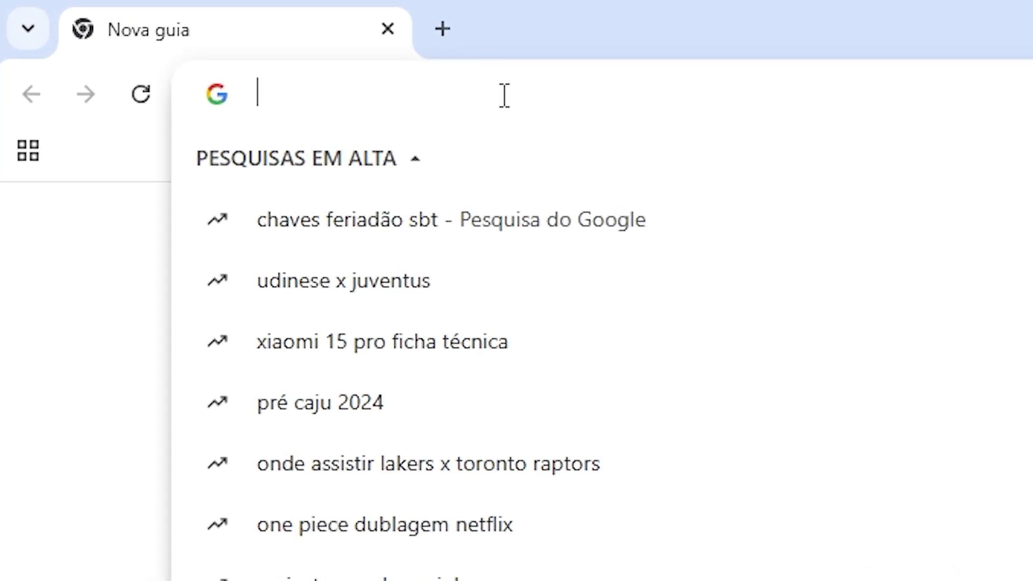
{"action": "type", "text": "gmail.com"}
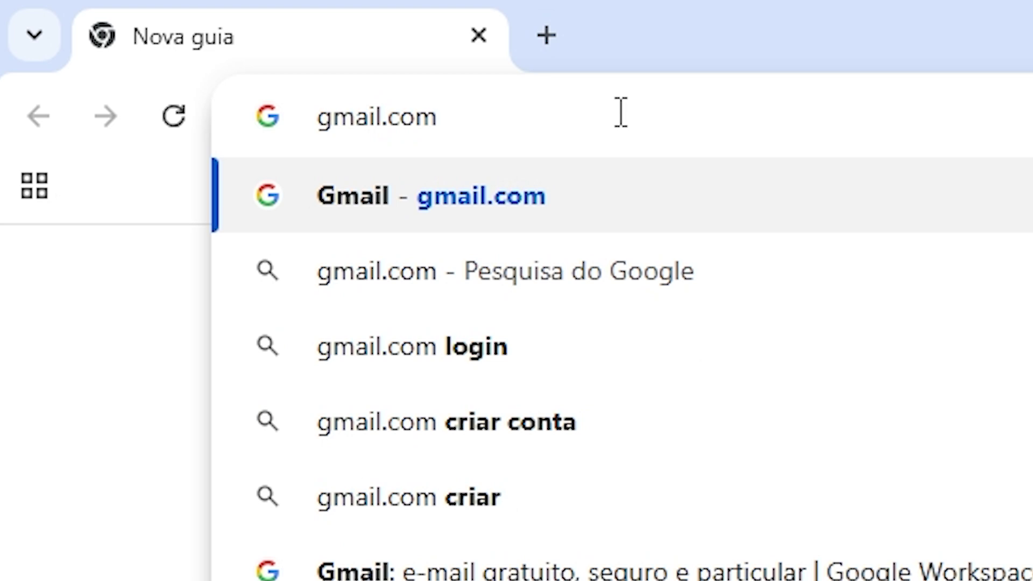
{"action": "key", "text": "Return"}
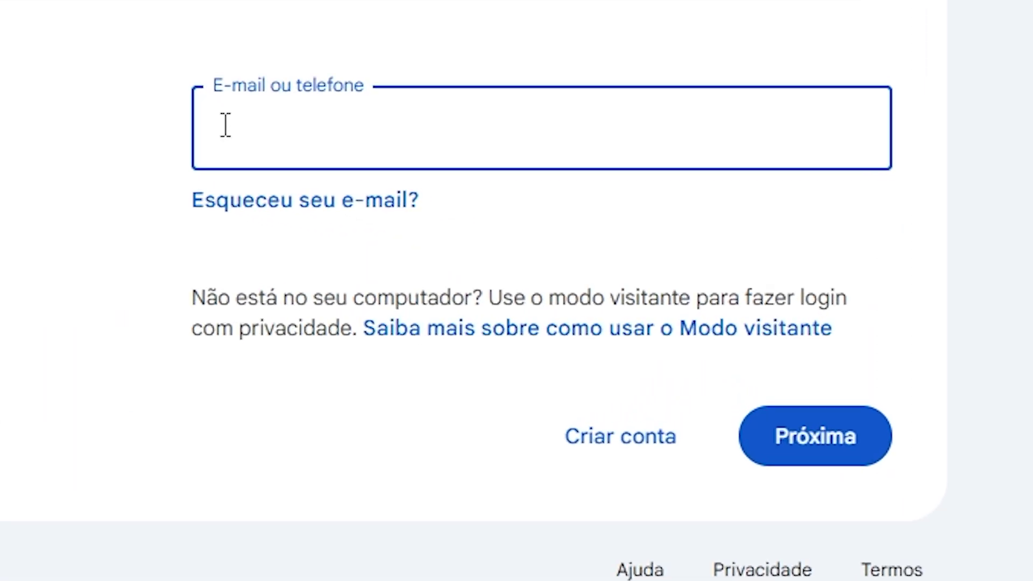
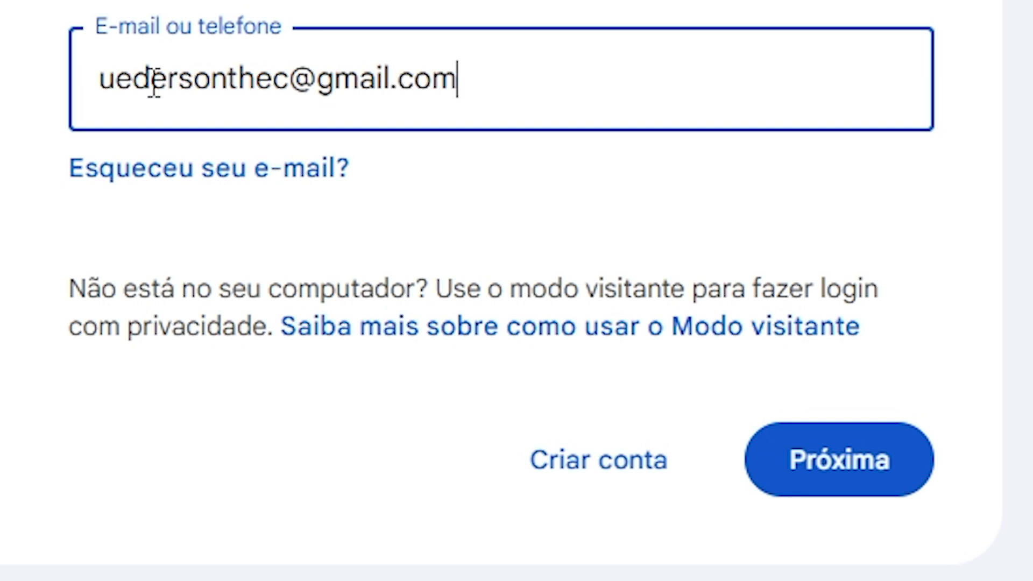
Step: Continue to the password screen, enter the account password and complete sign-in
{"action": "left_click", "coordinate": [819, 457]}
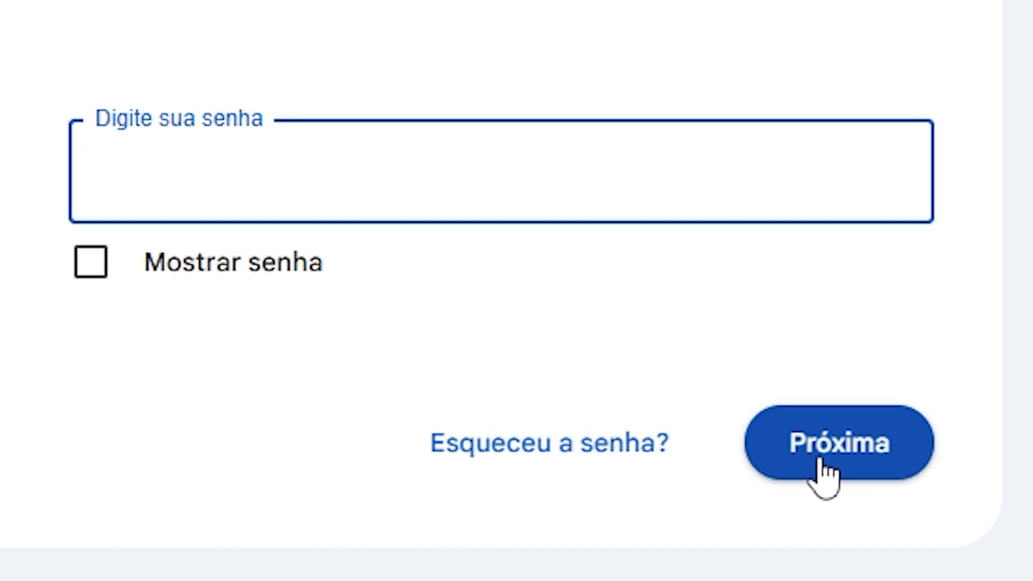
{"action": "type", "text": "••••••••••••••"}
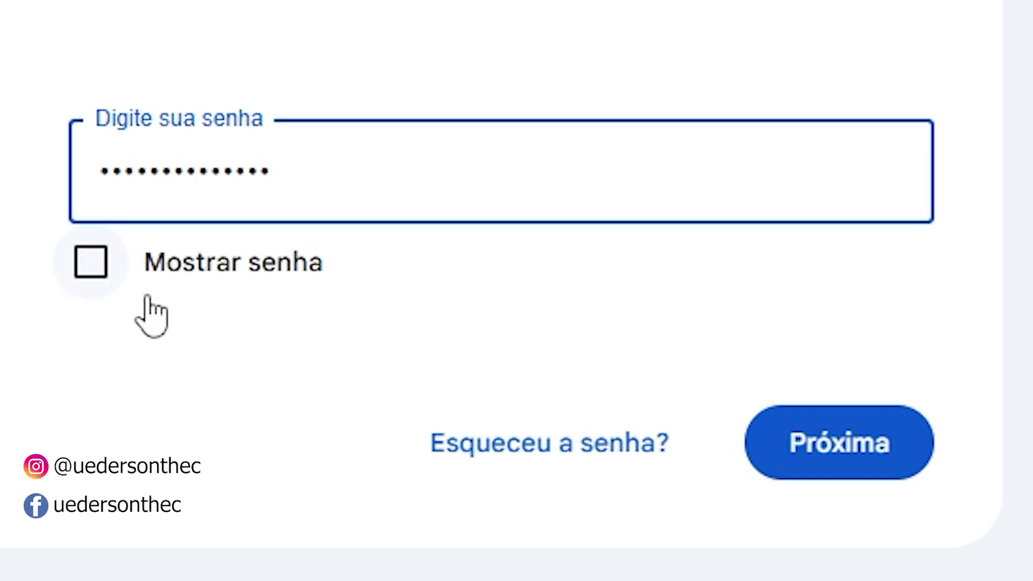
{"action": "left_click", "coordinate": [832, 450]}
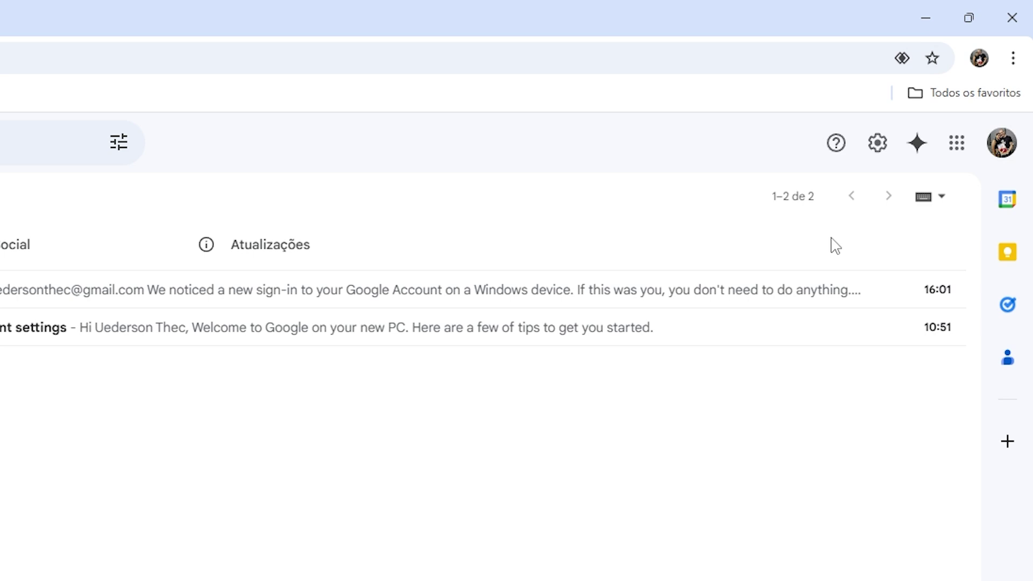
Step: From Gmail's full settings, go to Contas e importação and open Outras configurações da Conta do Google
{"action": "left_click", "coordinate": [875, 145]}
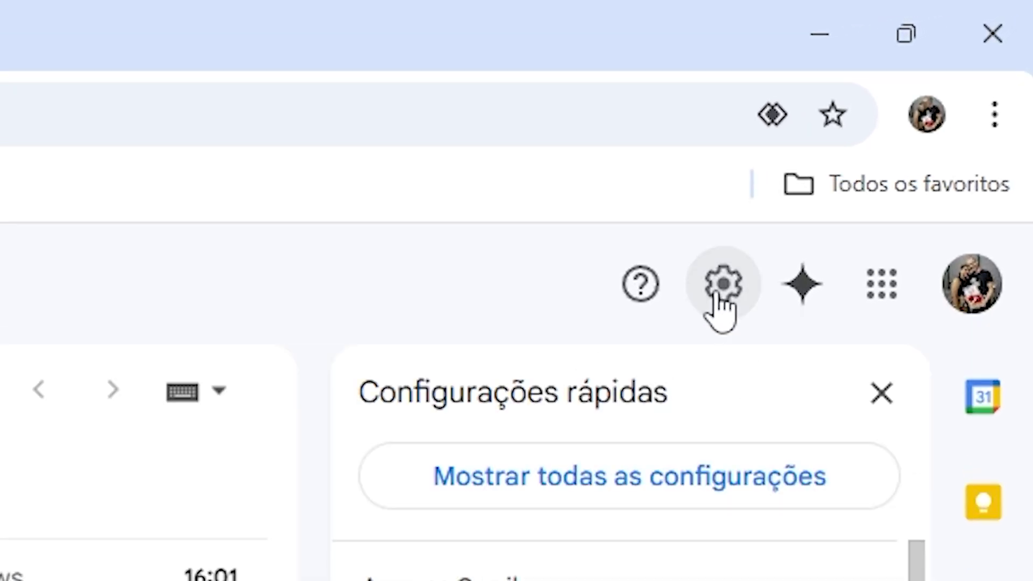
{"action": "left_click", "coordinate": [682, 476]}
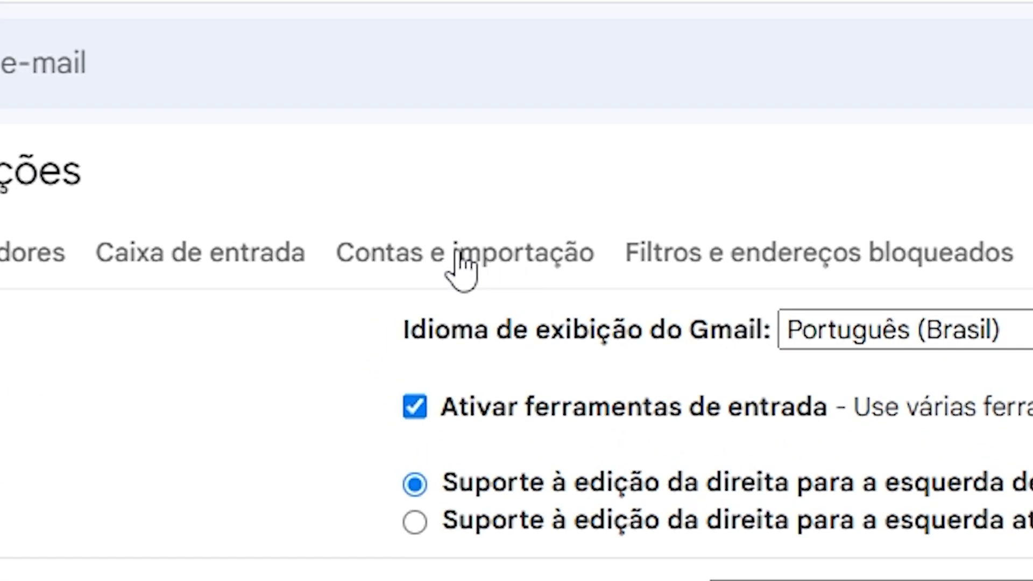
{"action": "left_click", "coordinate": [461, 263]}
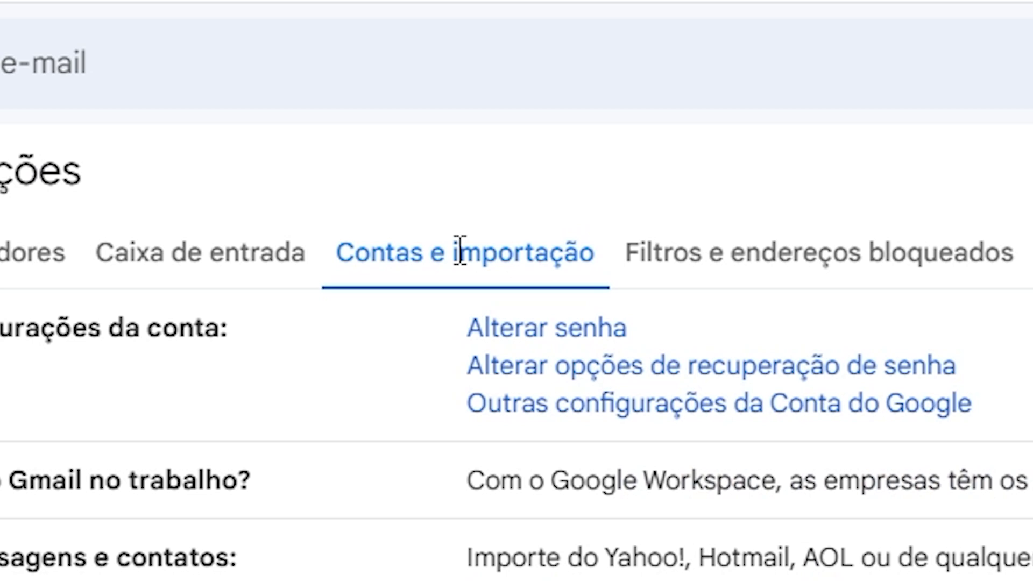
{"action": "left_click", "coordinate": [664, 406]}
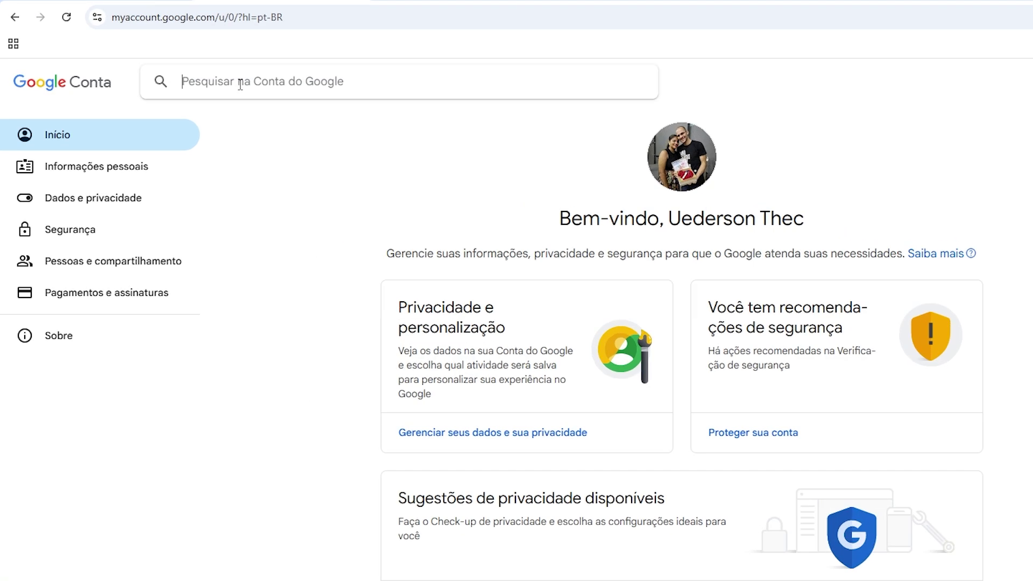
Step: Search the Google Account for 'verificação' and open Verificação em duas etapas
{"action": "left_click", "coordinate": [463, 83]}
{"action": "type", "text": "verificaç"}
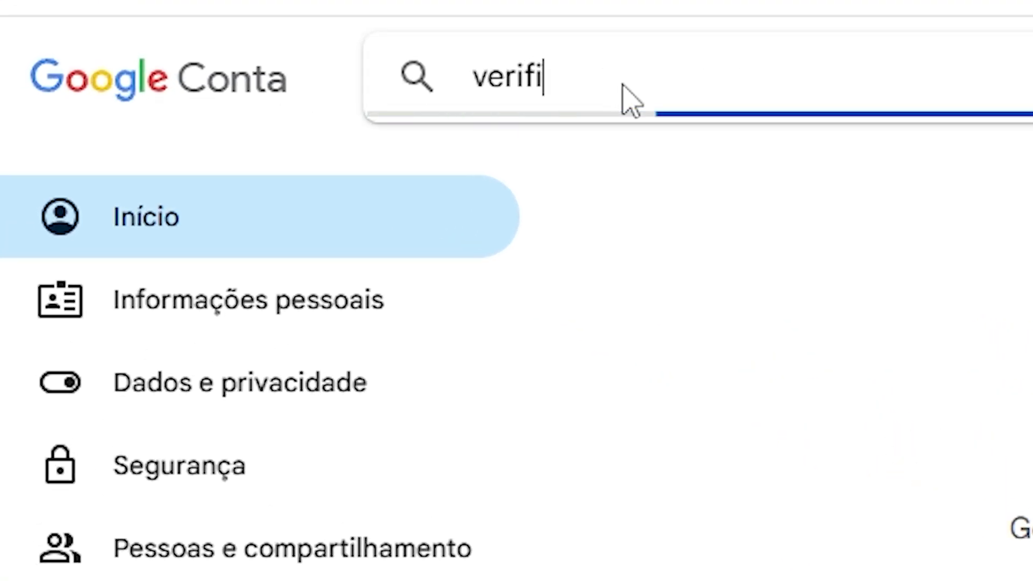
{"action": "type", "text": "ão"}
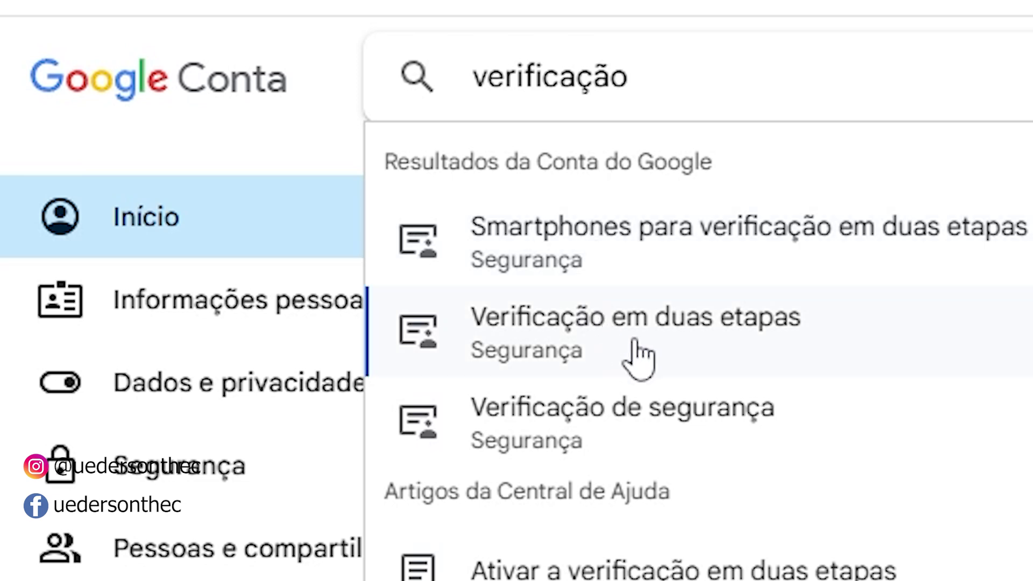
{"action": "left_click", "coordinate": [637, 358]}
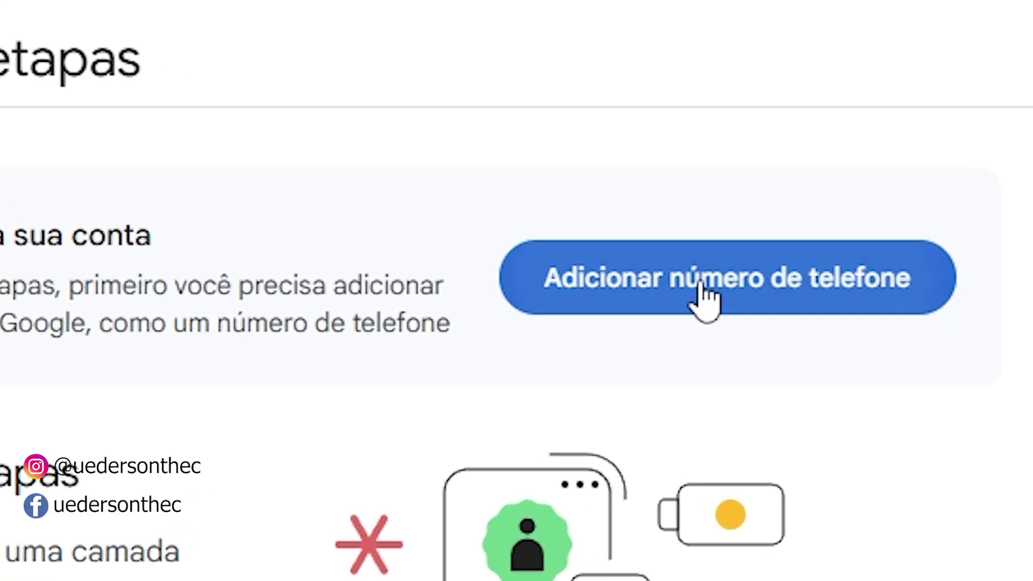
Step: Add the phone number, submit the texted verification code, and turn on two-step verification
{"action": "left_click", "coordinate": [702, 293]}
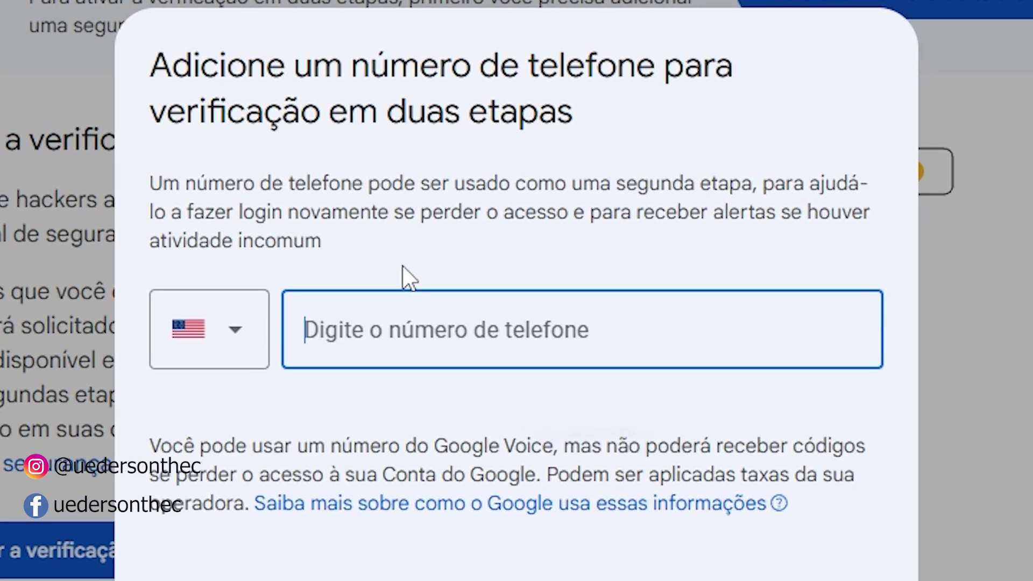
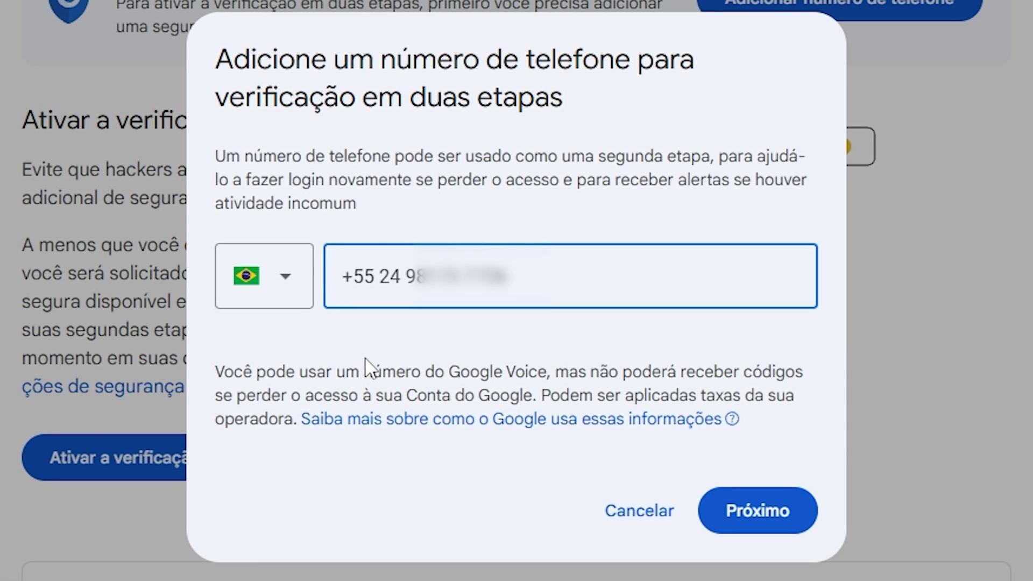
{"action": "left_click", "coordinate": [756, 510]}
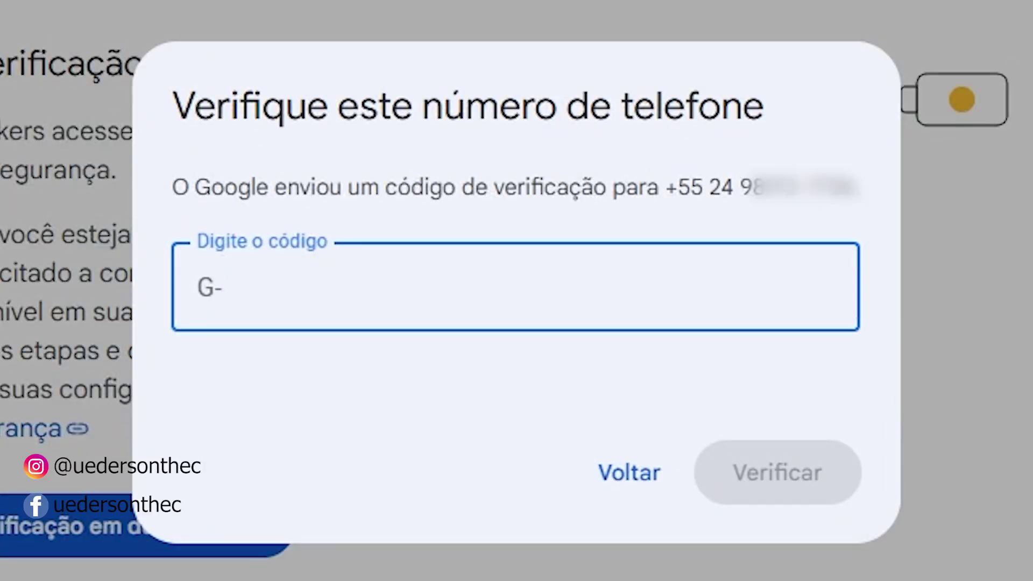
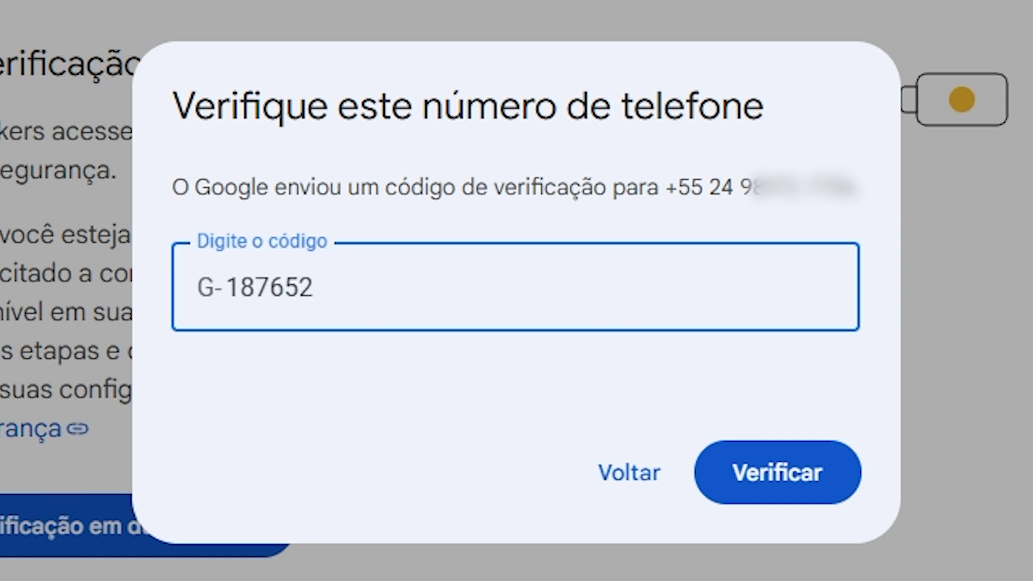
{"action": "left_click", "coordinate": [769, 473]}
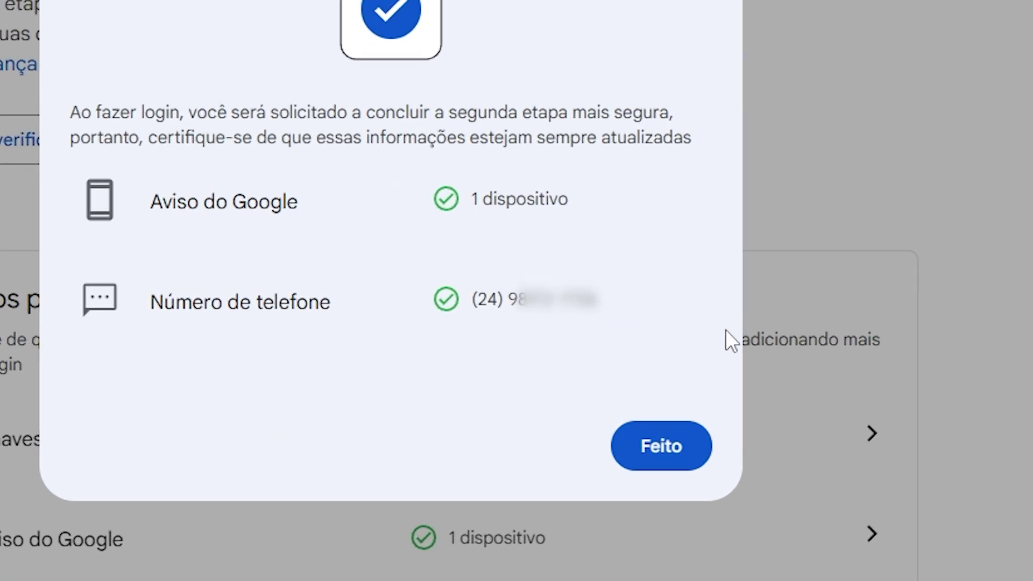
Step: Dismiss the success message, return to Segurança, and search 'app senha' to reach Senhas de aplicativos
{"action": "left_click", "coordinate": [657, 448]}
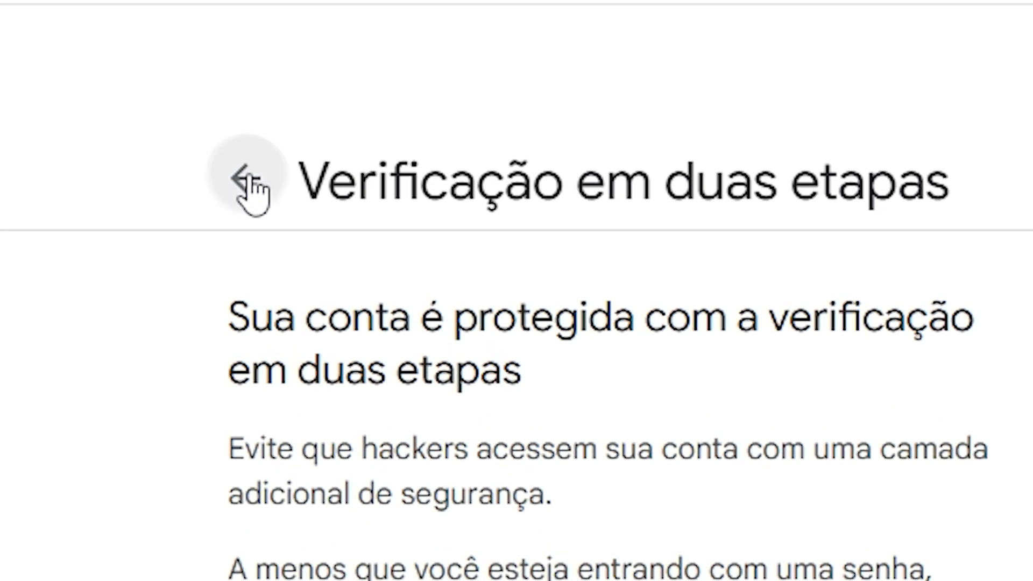
{"action": "left_click", "coordinate": [246, 180]}
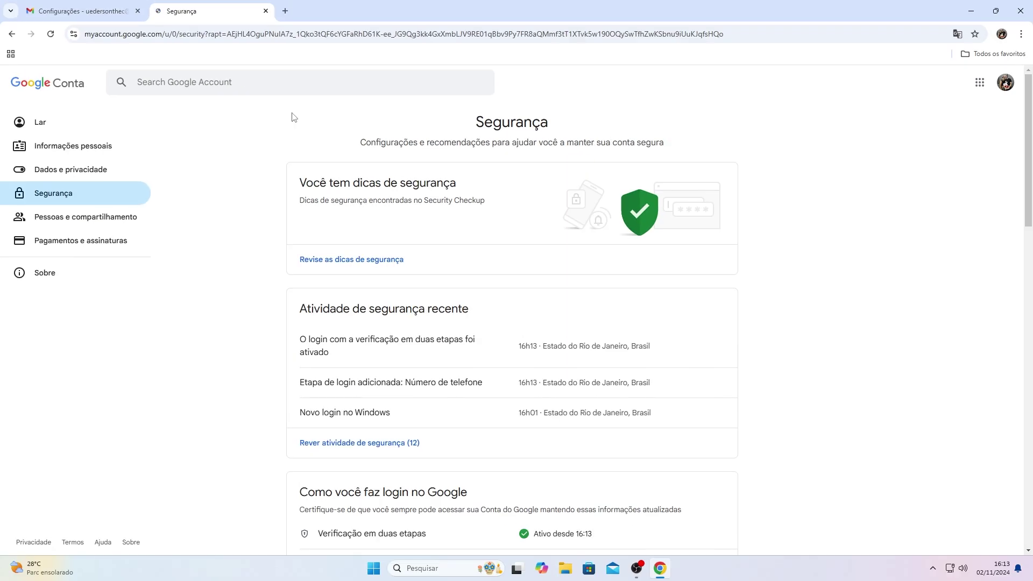
{"action": "left_click", "coordinate": [225, 82]}
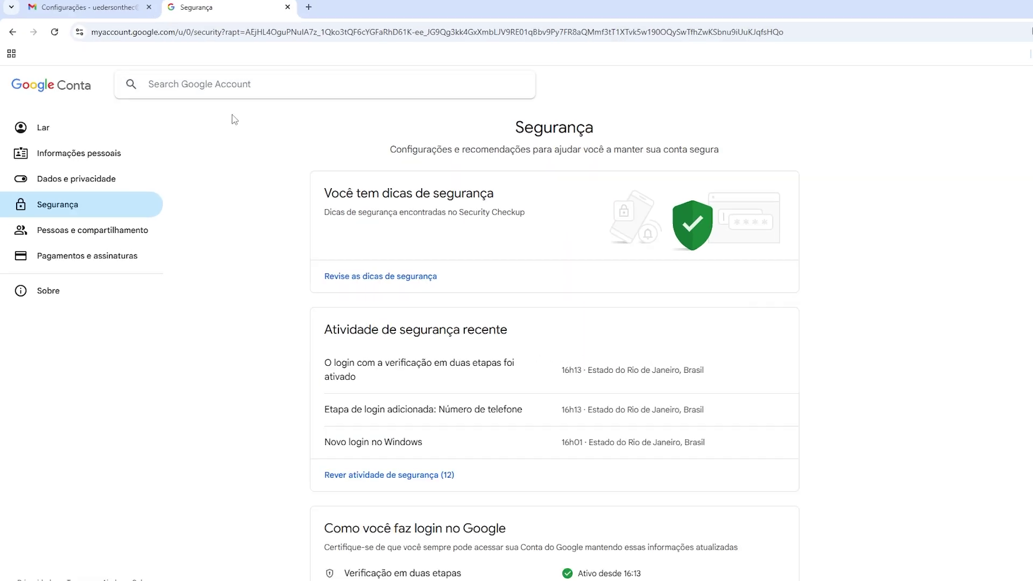
{"action": "type", "text": "app s"}
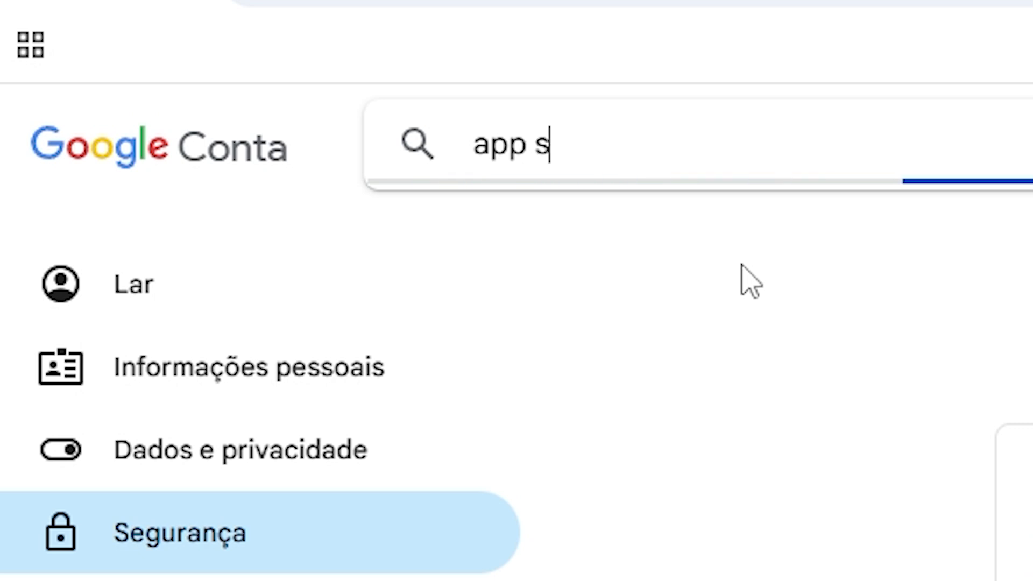
{"action": "type", "text": "enha"}
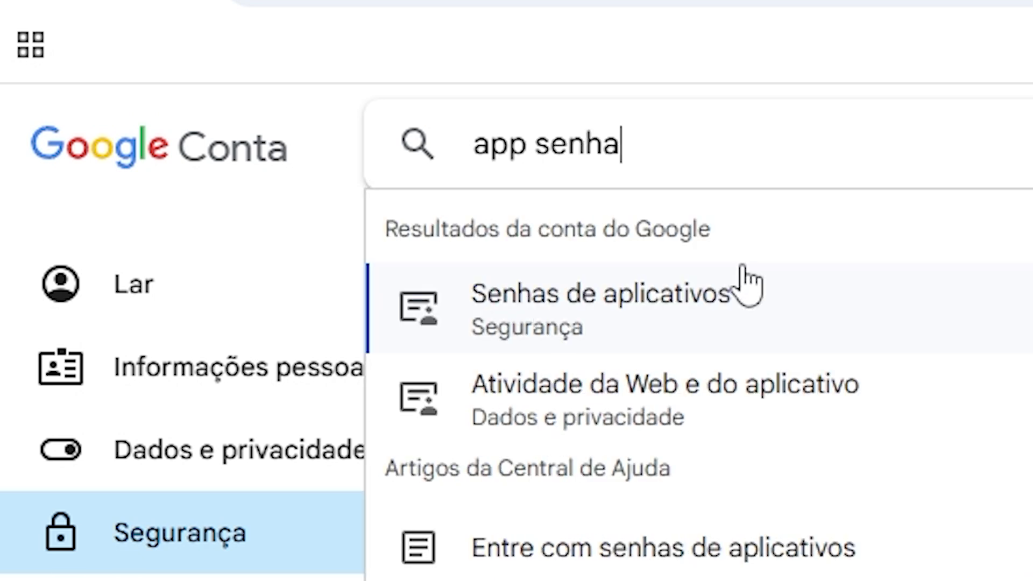
{"action": "left_click", "coordinate": [710, 301]}
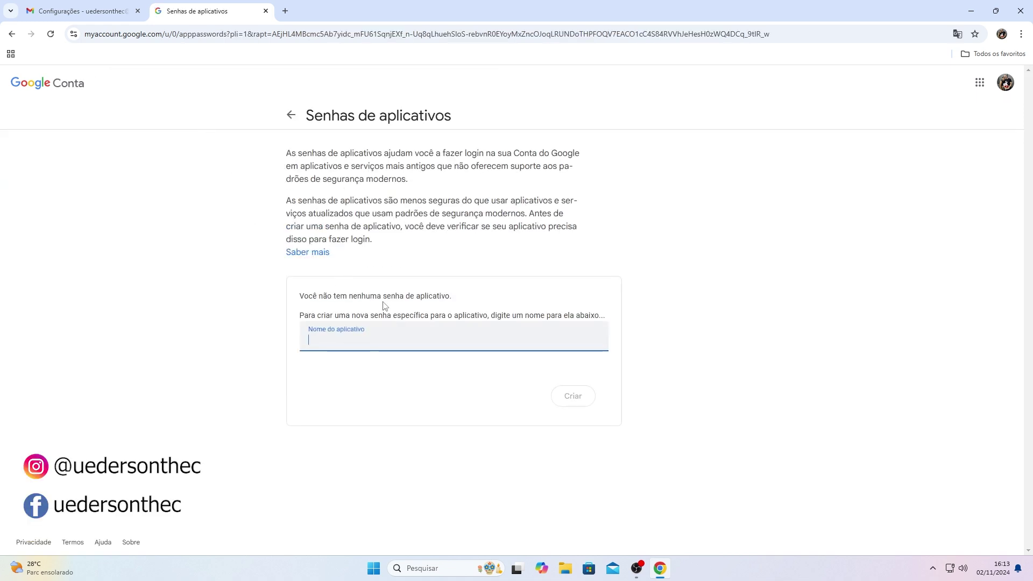
Step: Create an app password named 'camerateste'
{"action": "type", "text": "came"}
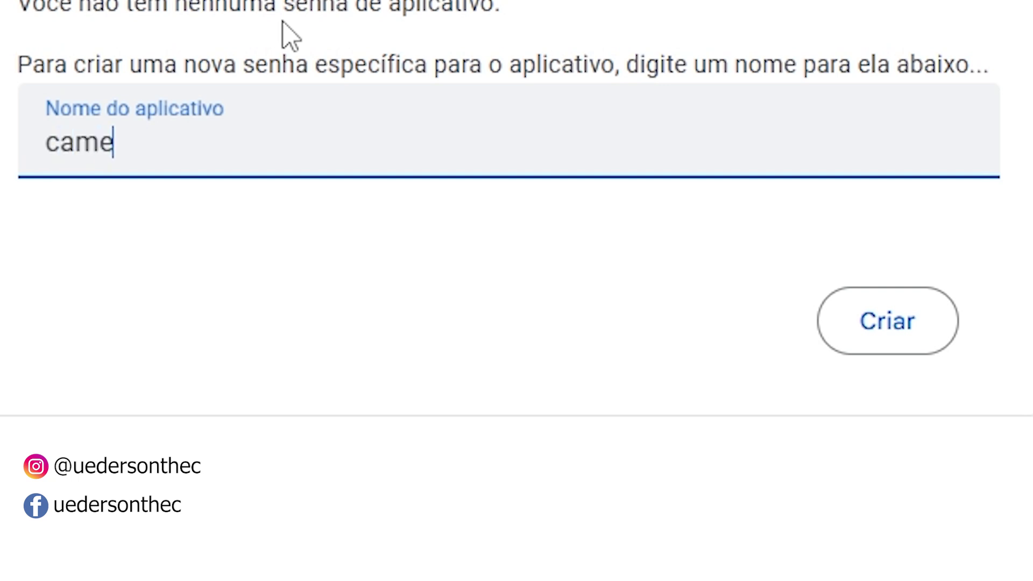
{"action": "type", "text": "rateste"}
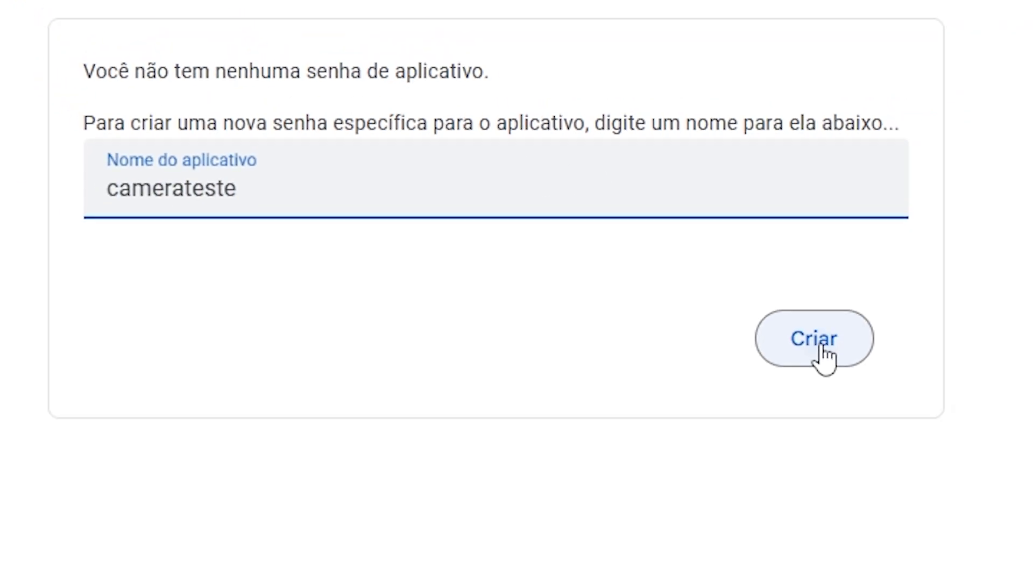
{"action": "left_click", "coordinate": [821, 349]}
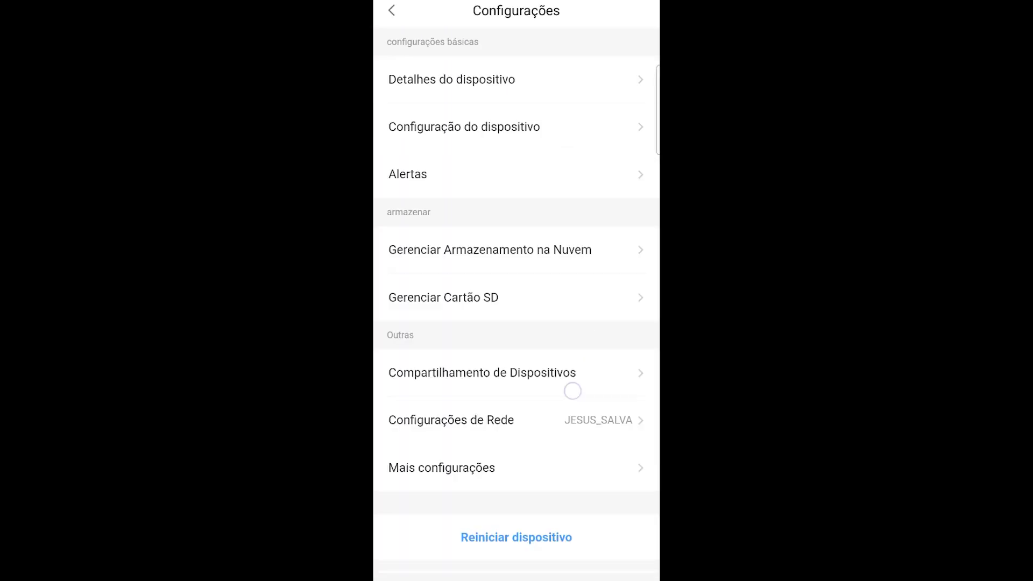
Step: Switch on Detecção de Movimento, Email and Anexo alerts, then go to Mais configurações
{"action": "left_click", "coordinate": [570, 172]}
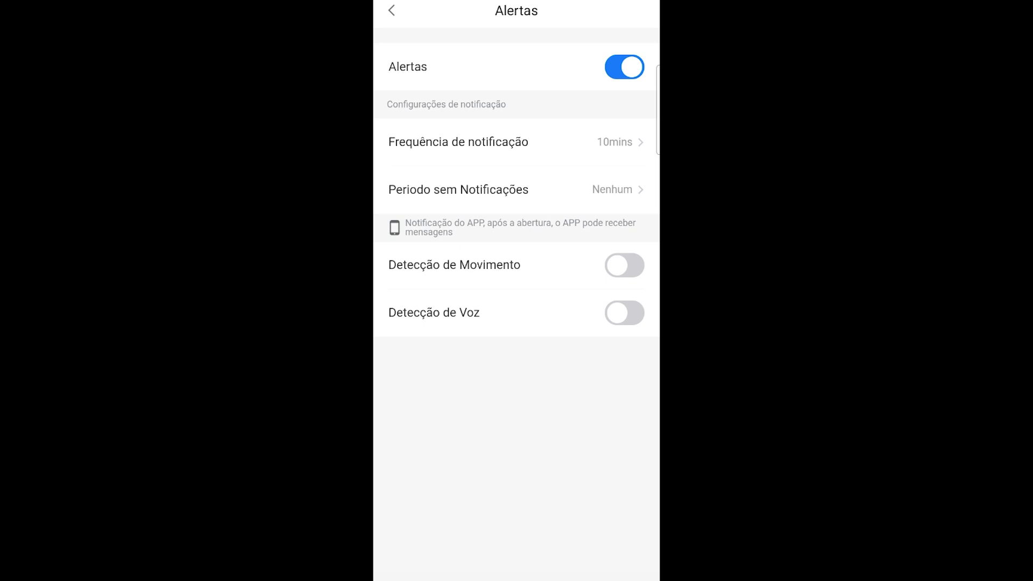
{"action": "left_click", "coordinate": [624, 265]}
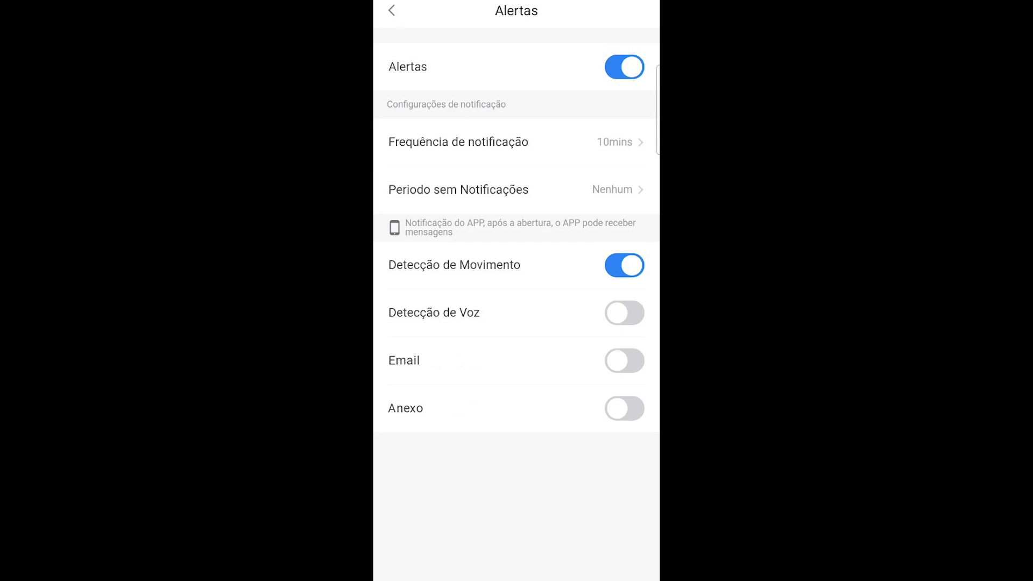
{"action": "left_click", "coordinate": [624, 361]}
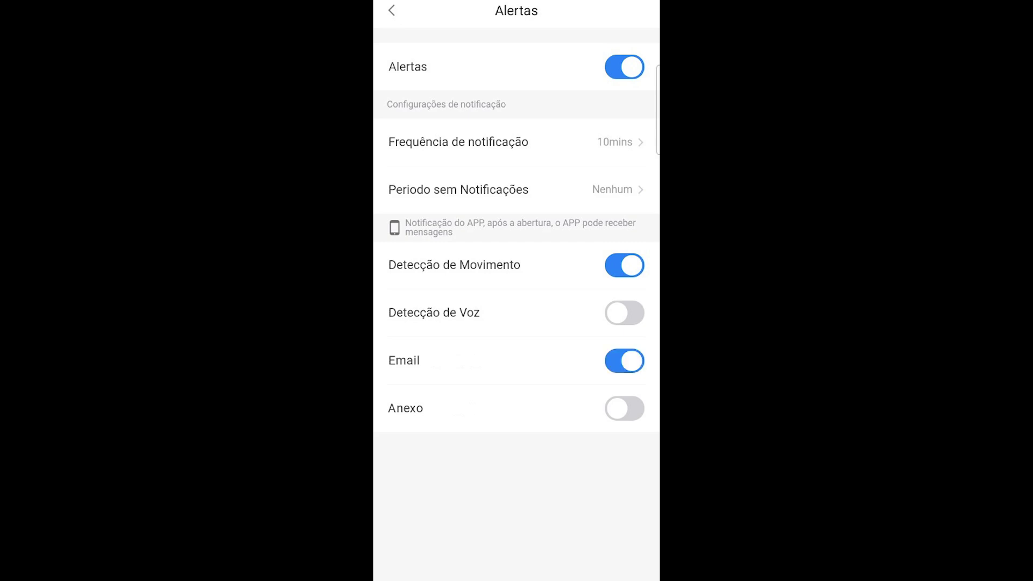
{"action": "left_click", "coordinate": [624, 408]}
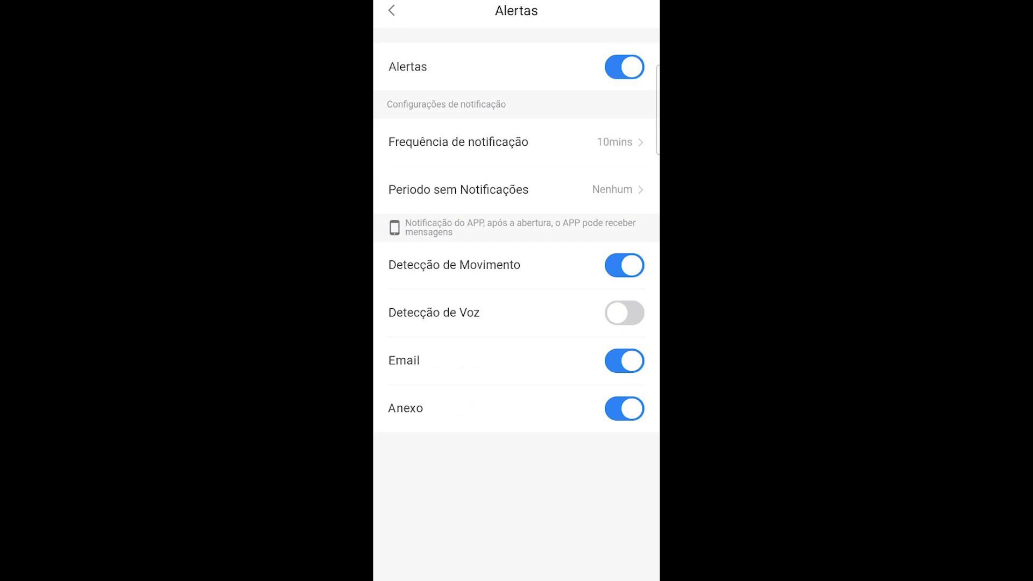
{"action": "left_click", "coordinate": [391, 10]}
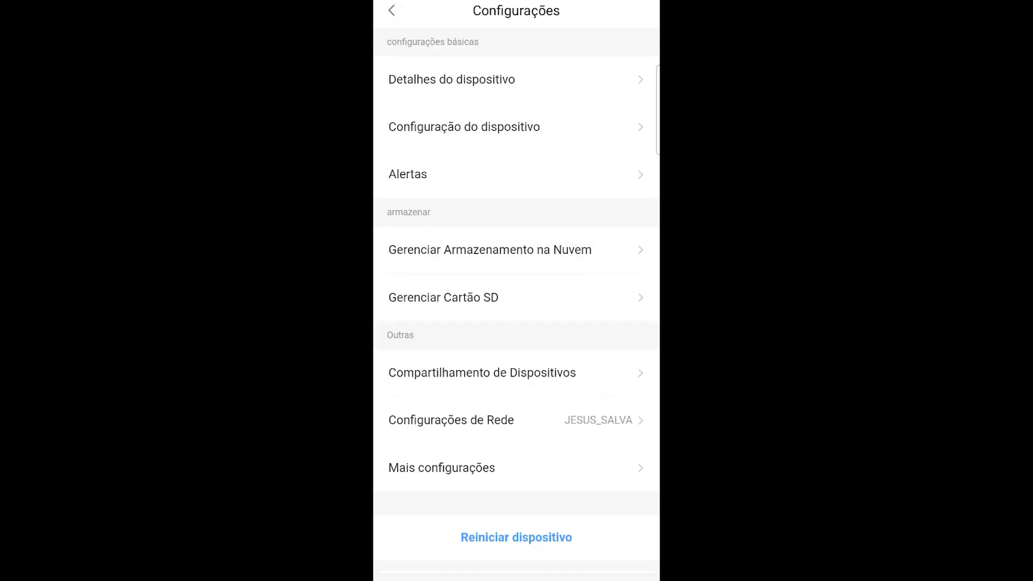
{"action": "left_click", "coordinate": [494, 470]}
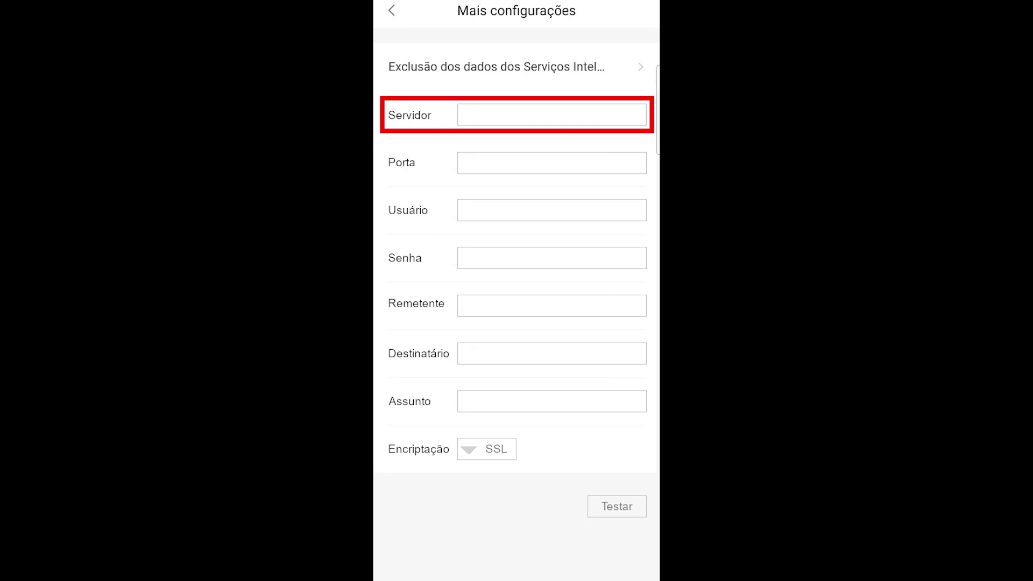
Step: Enter server smtp.gmail.com, port 465, the account e-mail and app password, sender, recipient and subject CameraTeste
{"action": "type", "text": "smtp.gm"}
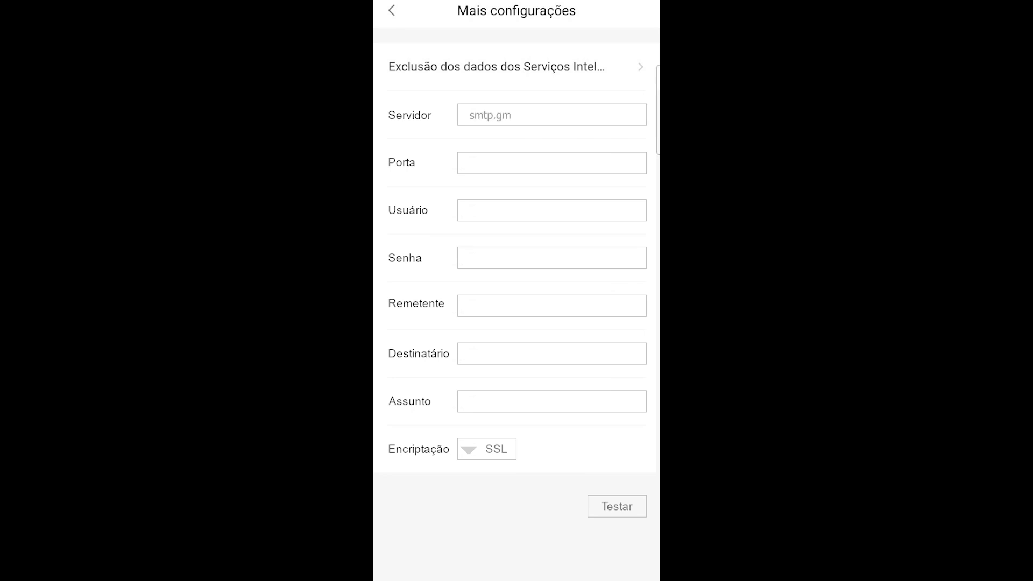
{"action": "type", "text": "ail.com"}
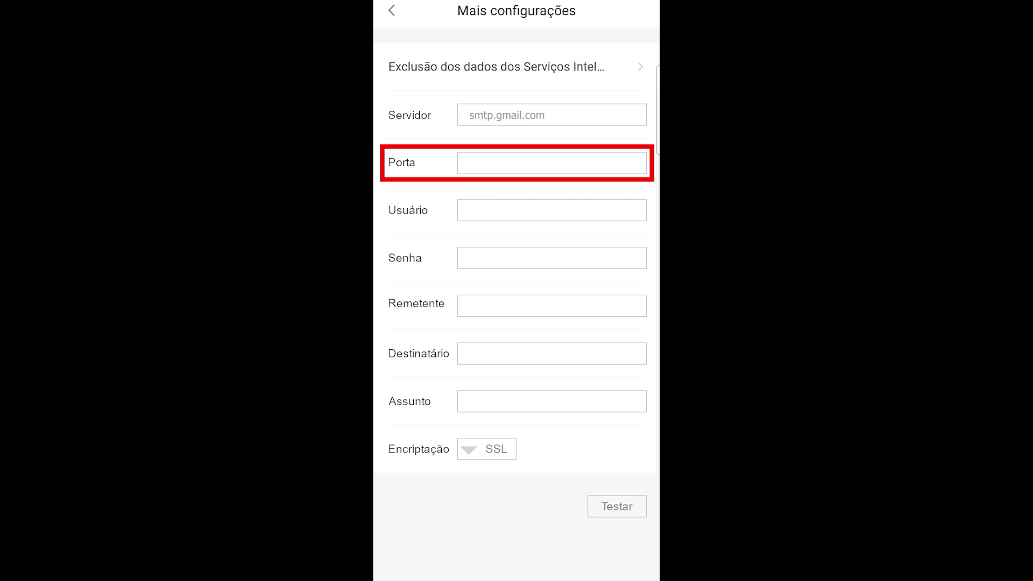
{"action": "type", "text": "465"}
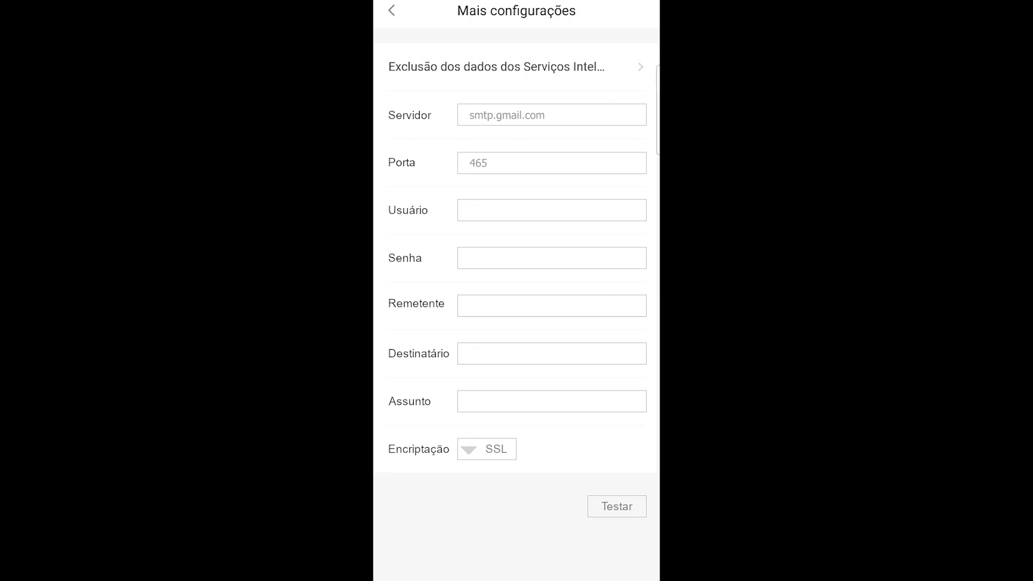
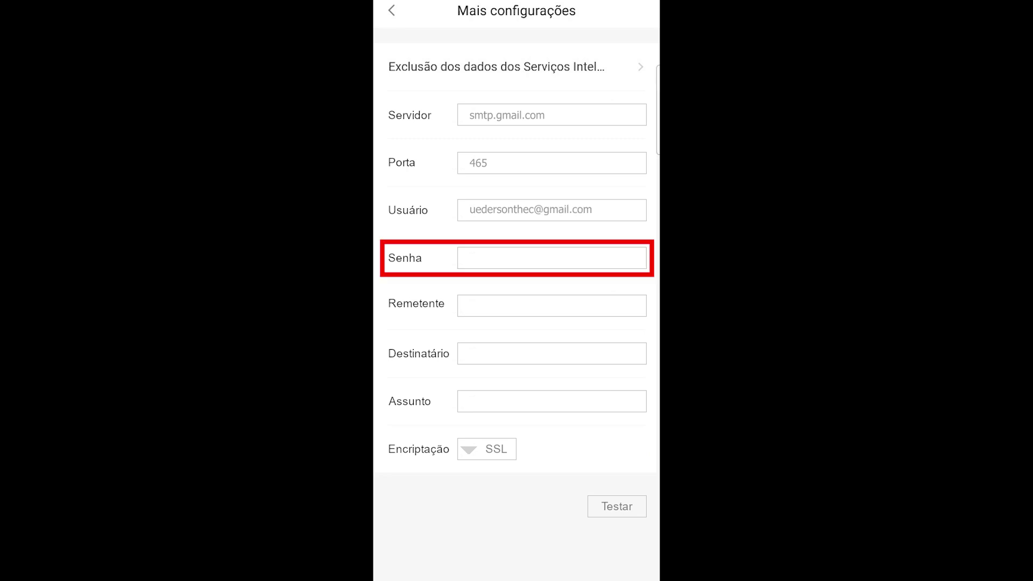
{"action": "type", "text": "************"}
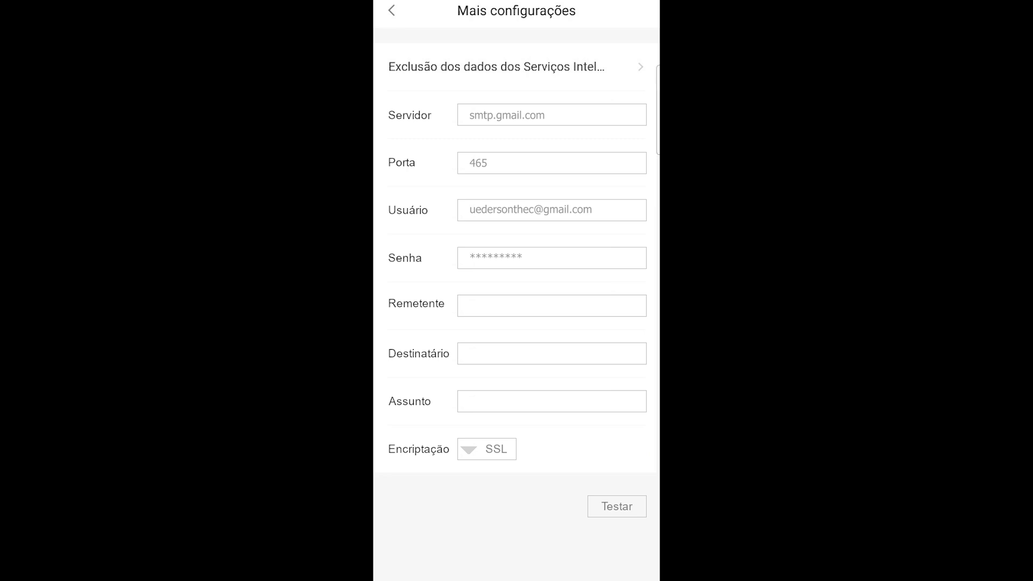
{"action": "type", "text": "****"}
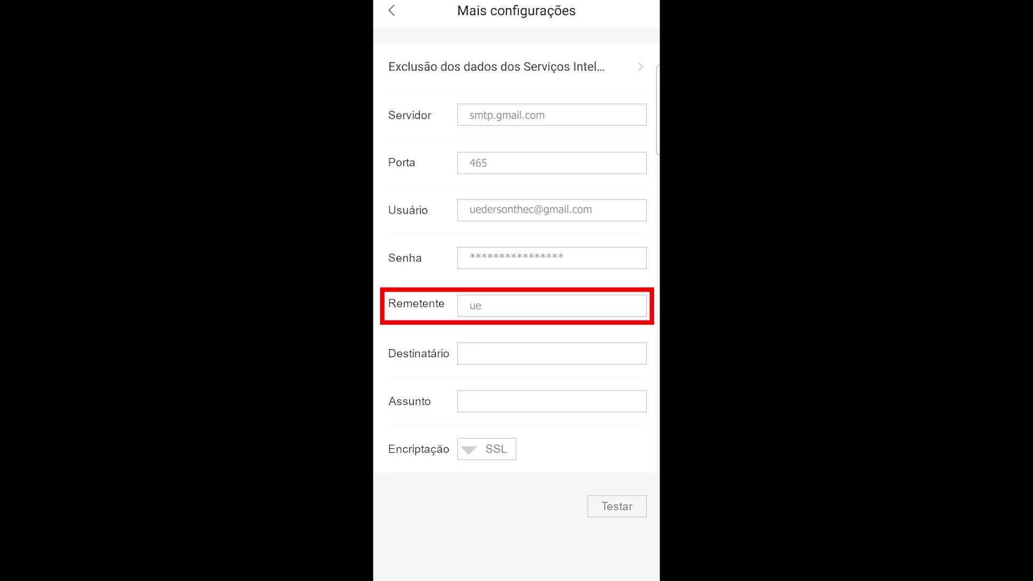
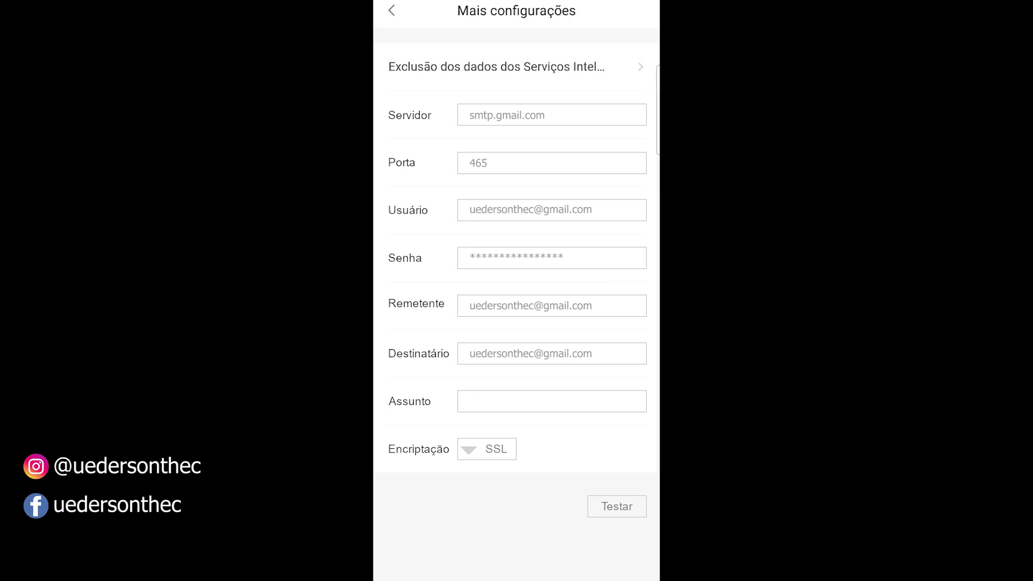
{"action": "type", "text": "CameraTest"}
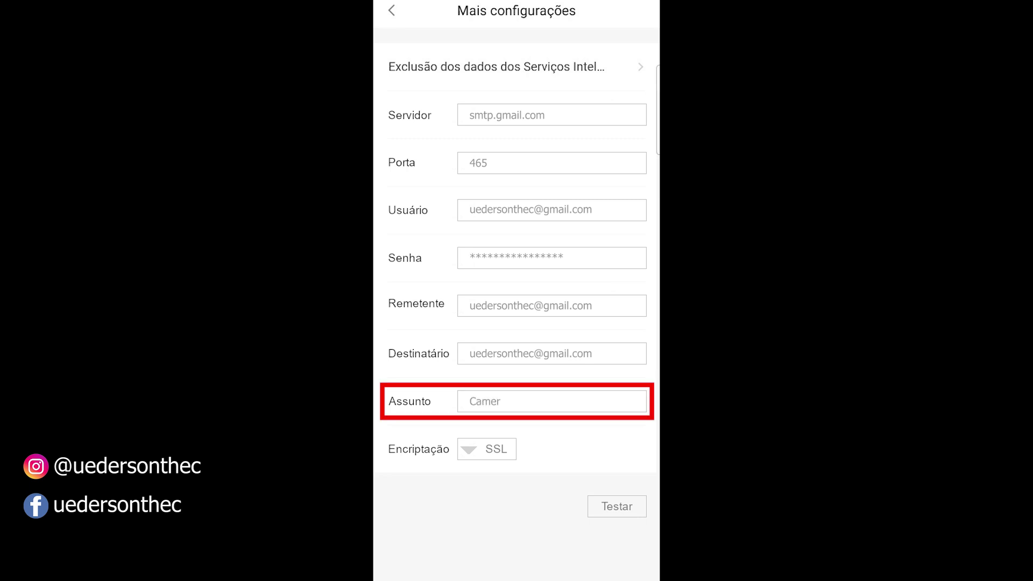
{"action": "type", "text": "e"}
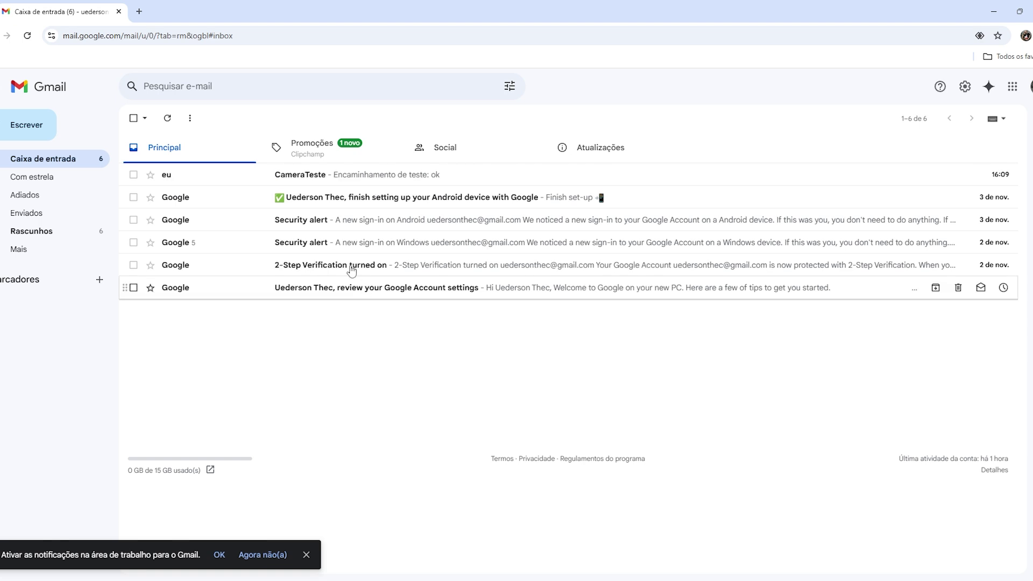
Step: Read the CameraTeste test email, then go back to Caixa de entrada
{"action": "left_click", "coordinate": [304, 175]}
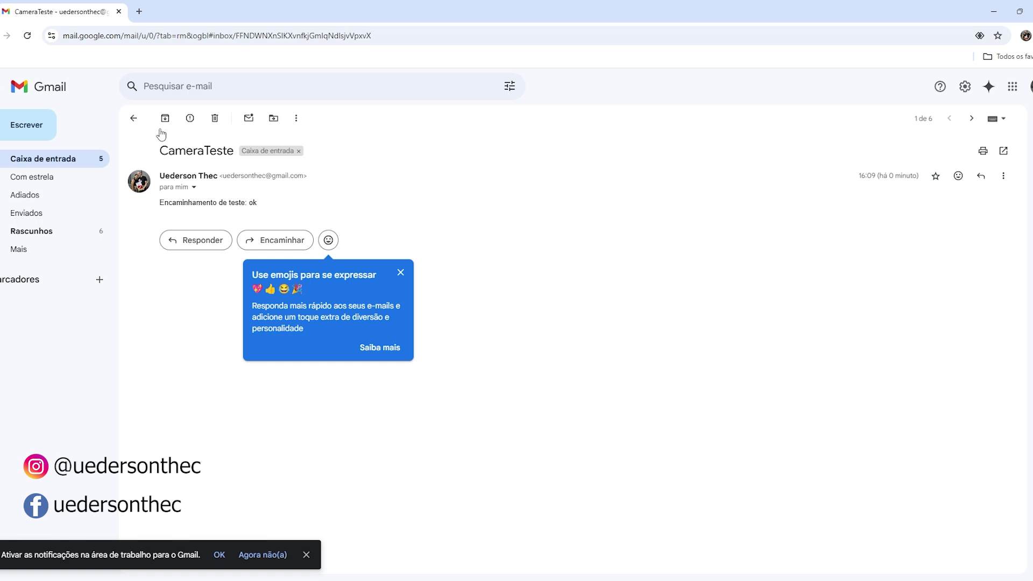
{"action": "left_click", "coordinate": [62, 160]}
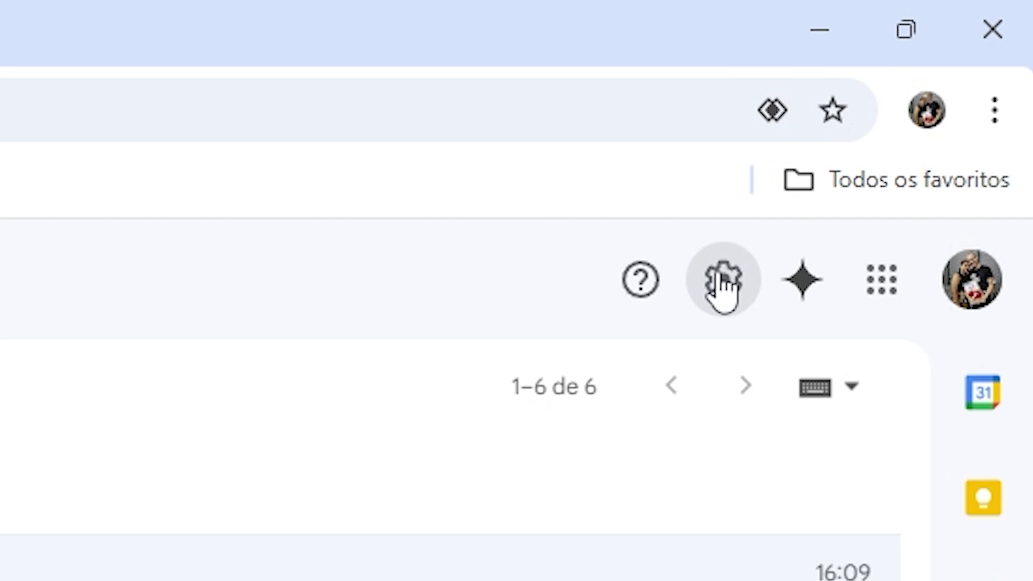
Step: Go to Gmail's Filtros e endereços bloqueados settings and start a new filter
{"action": "left_click", "coordinate": [812, 210]}
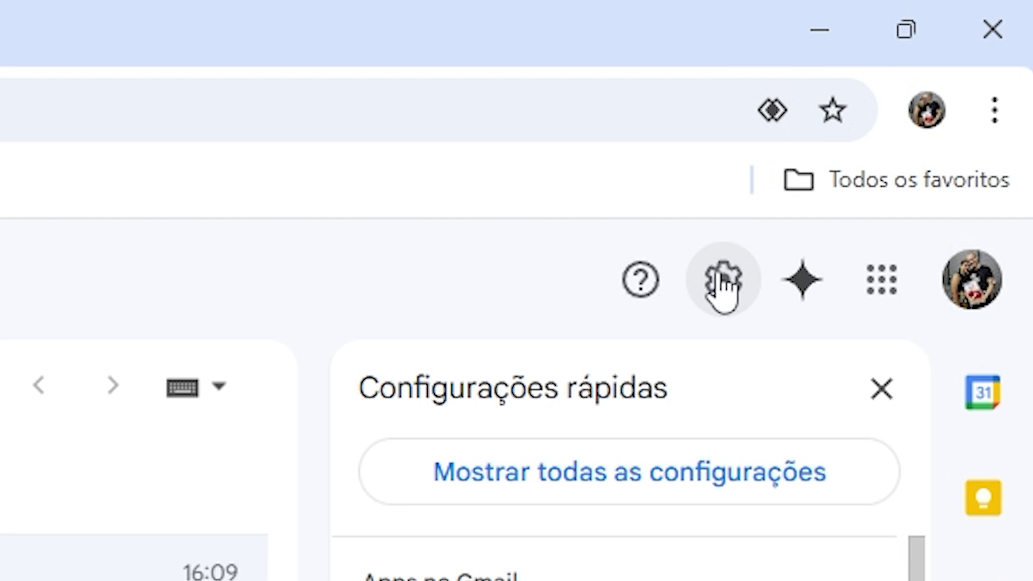
{"action": "left_click", "coordinate": [717, 477]}
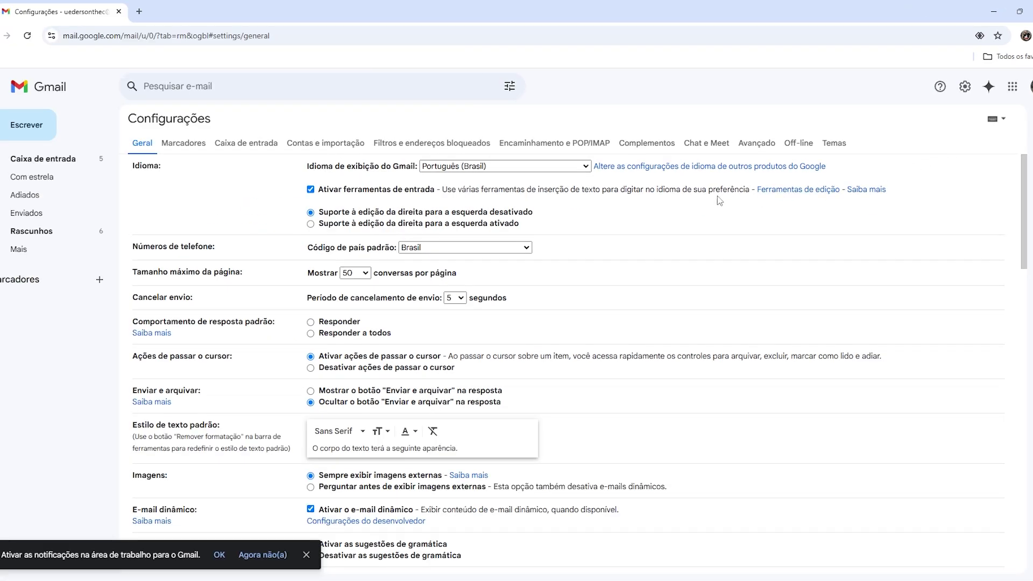
{"action": "left_click", "coordinate": [442, 143]}
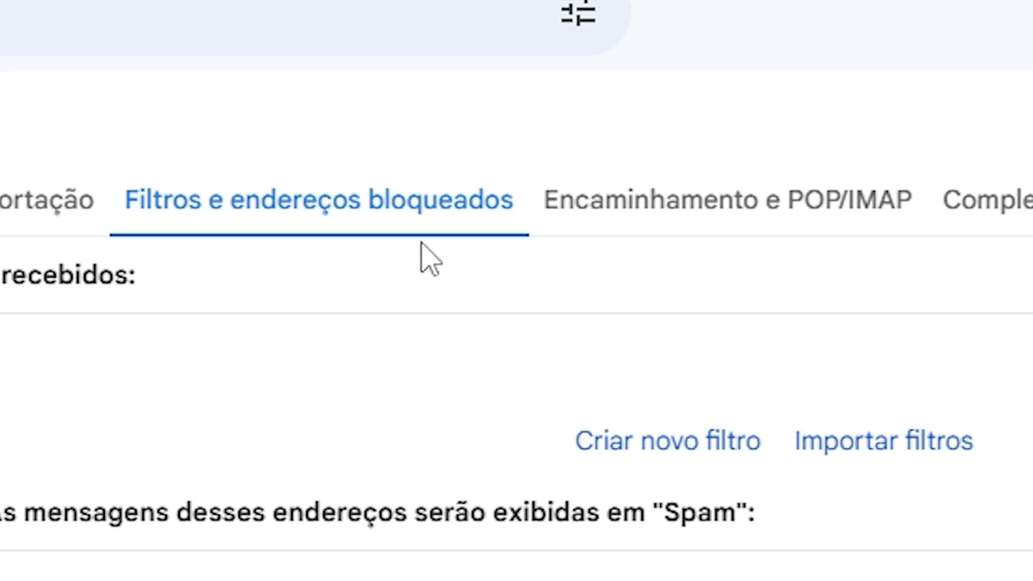
{"action": "left_click", "coordinate": [664, 441]}
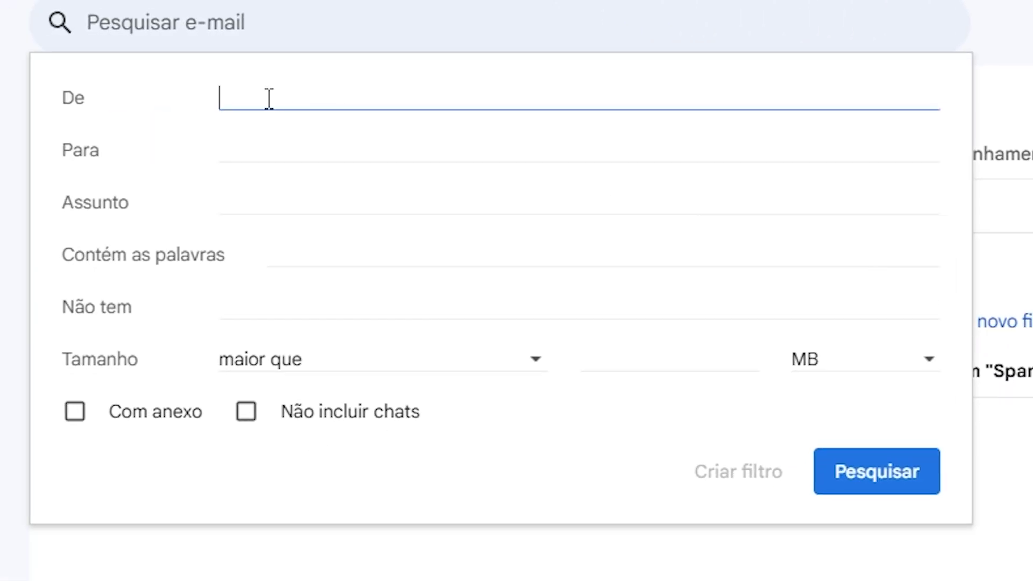
Step: Fill both the De and Para criteria with the account's own e-mail address
{"action": "type", "text": "uede"}
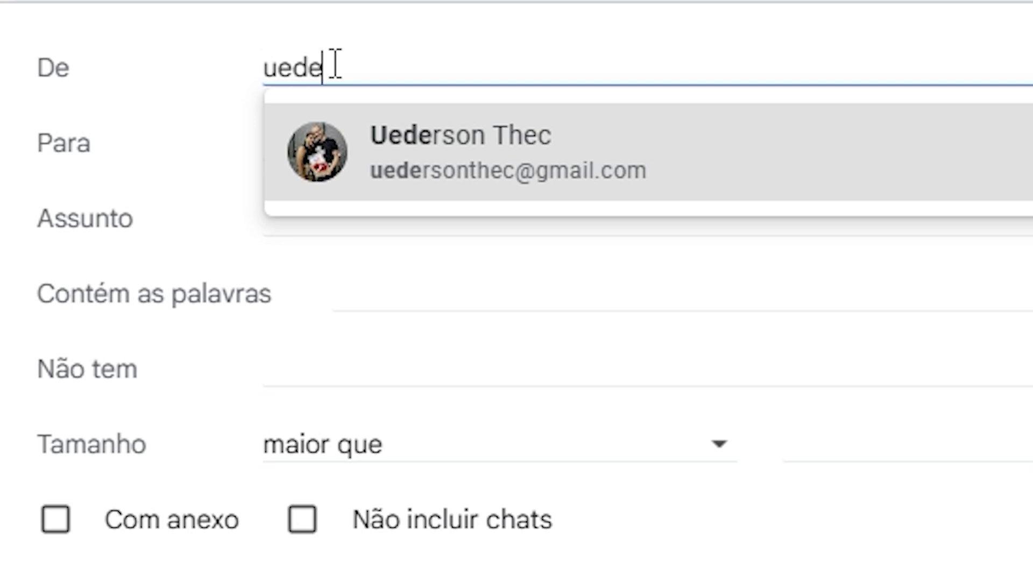
{"action": "left_click", "coordinate": [433, 156]}
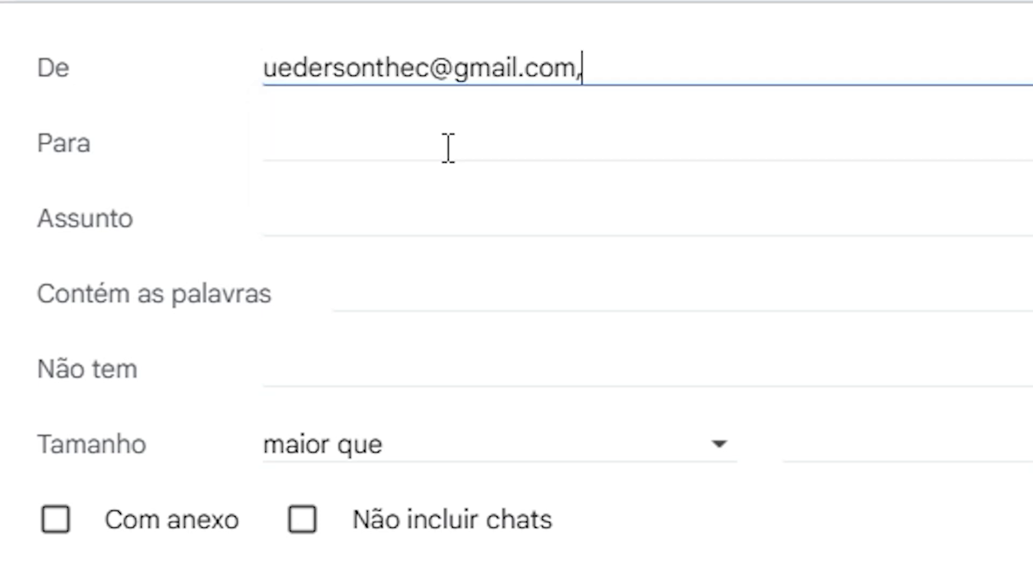
{"action": "left_click_drag", "start_coordinate": [583, 59], "coordinate": [253, 68]}
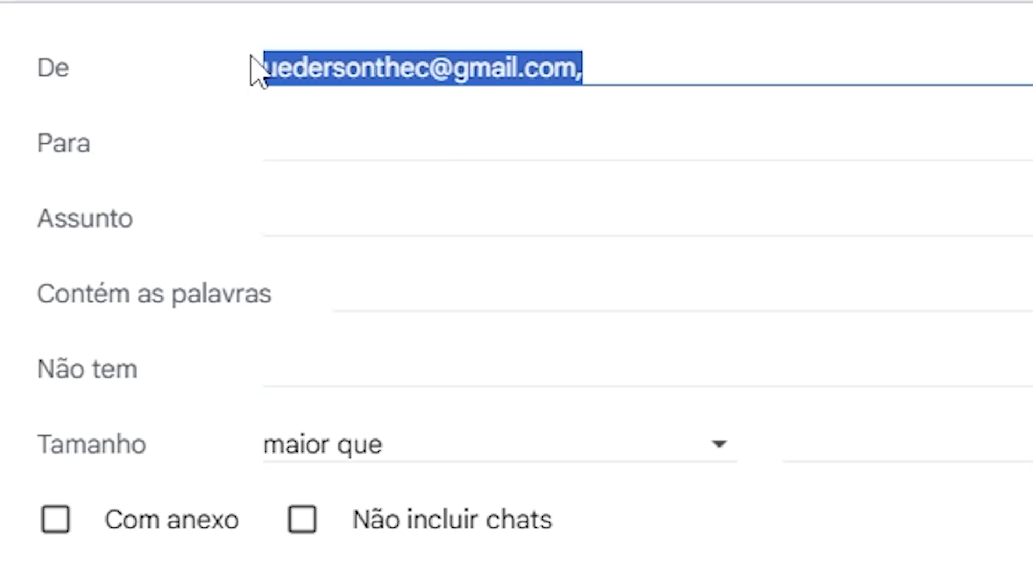
{"action": "right_click", "coordinate": [288, 59]}
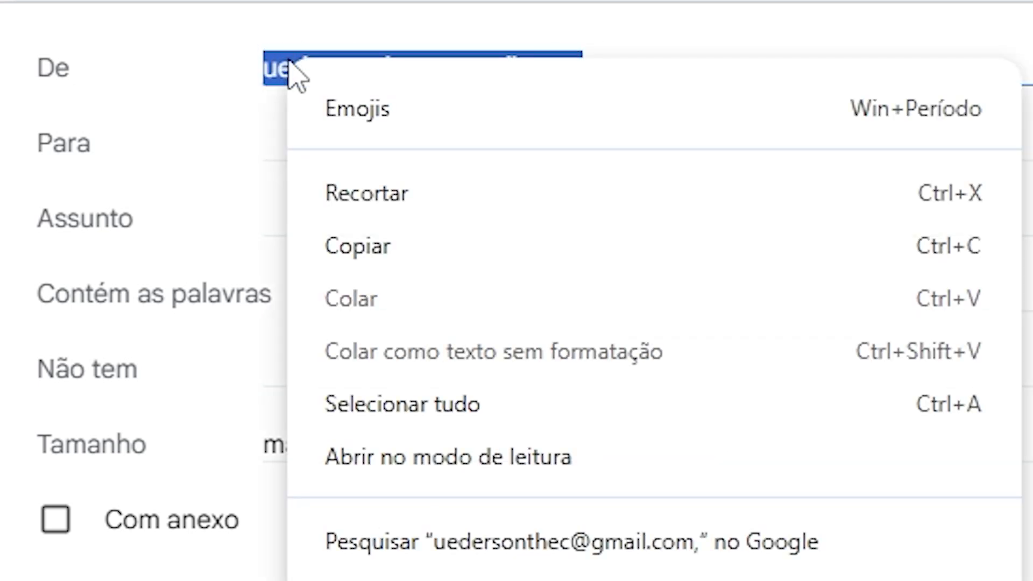
{"action": "left_click", "coordinate": [366, 249]}
{"action": "left_click", "coordinate": [295, 138]}
{"action": "right_click", "coordinate": [296, 138]}
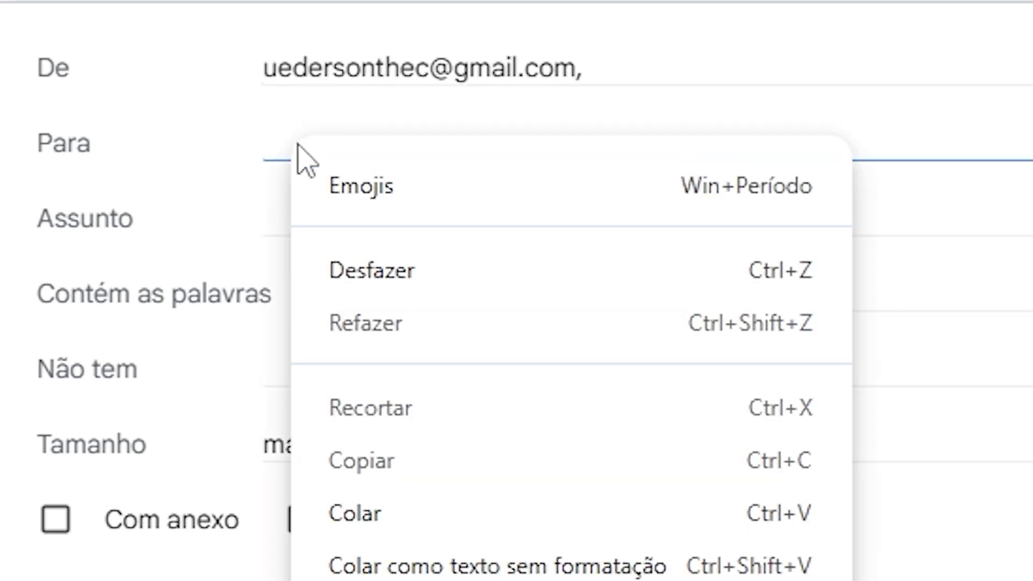
{"action": "left_click", "coordinate": [353, 514]}
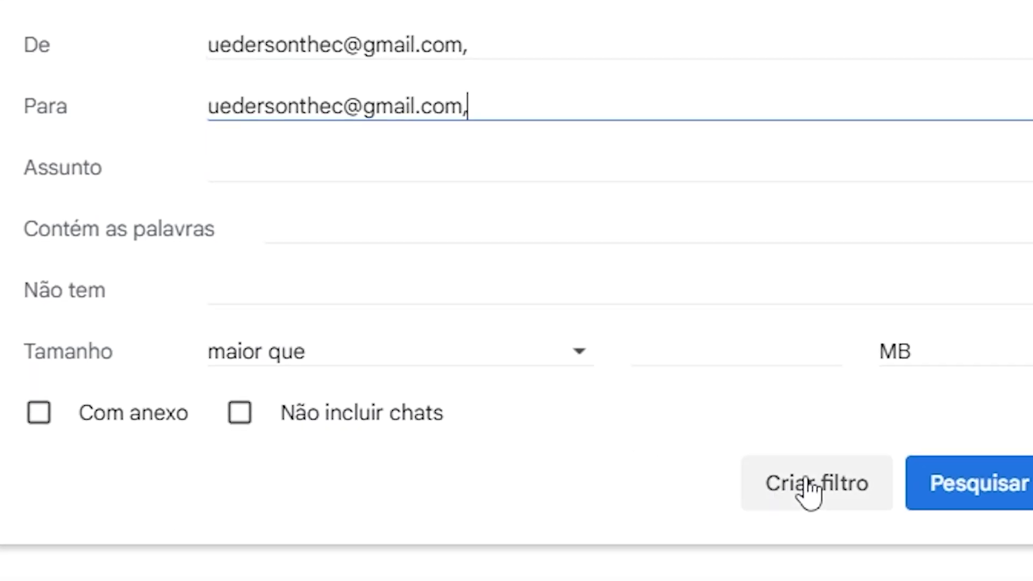
Step: Set the filter to Excluir matching messages, create it, and return to the inbox
{"action": "left_click", "coordinate": [807, 490]}
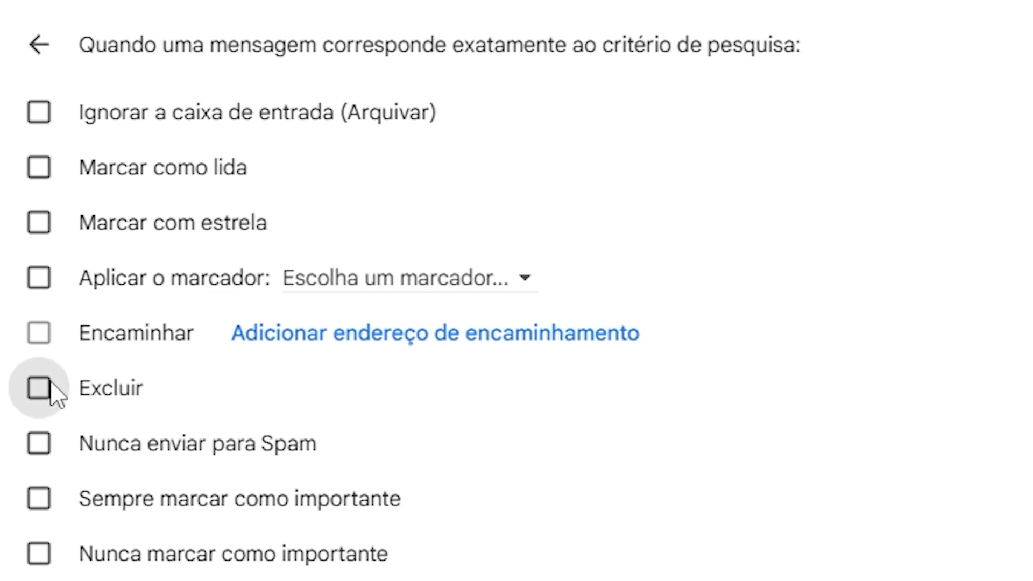
{"action": "left_click", "coordinate": [39, 387]}
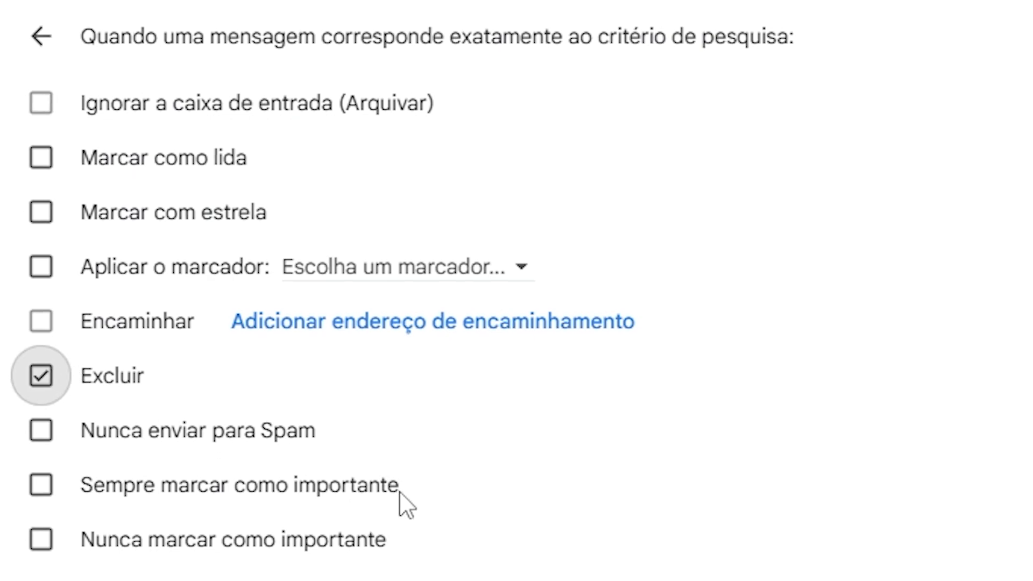
{"action": "left_click", "coordinate": [823, 518]}
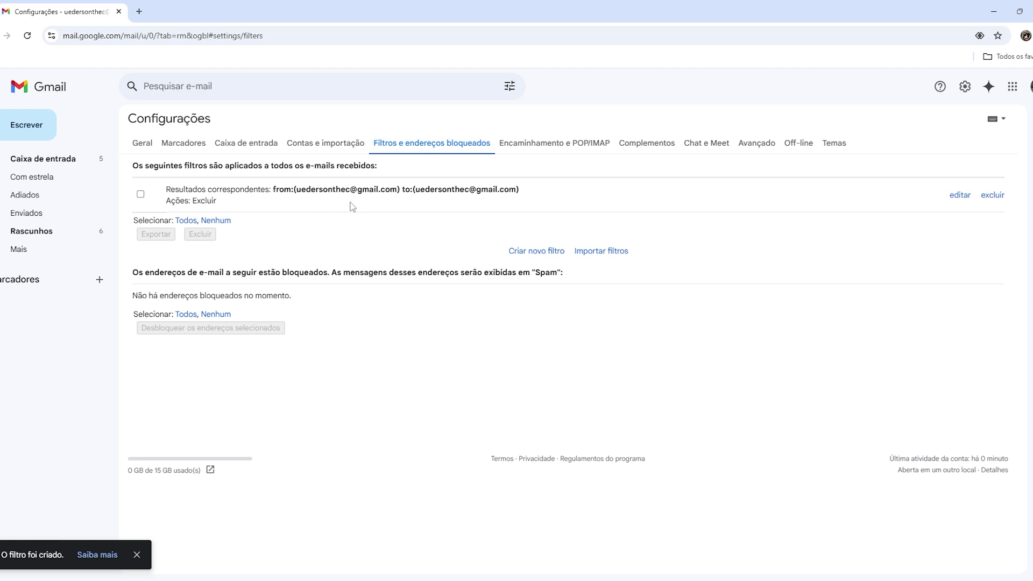
{"action": "left_click", "coordinate": [67, 157]}
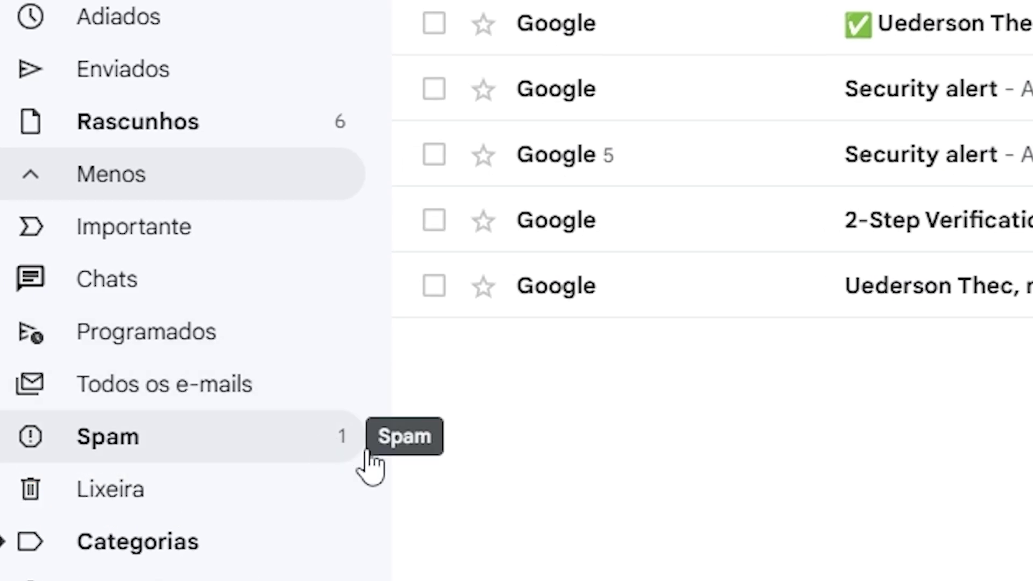
Step: Open the CameraTeste 'Movimento detectado' alert in Lixeira, then subscribe to the YouTube channel
{"action": "left_click", "coordinate": [131, 495]}
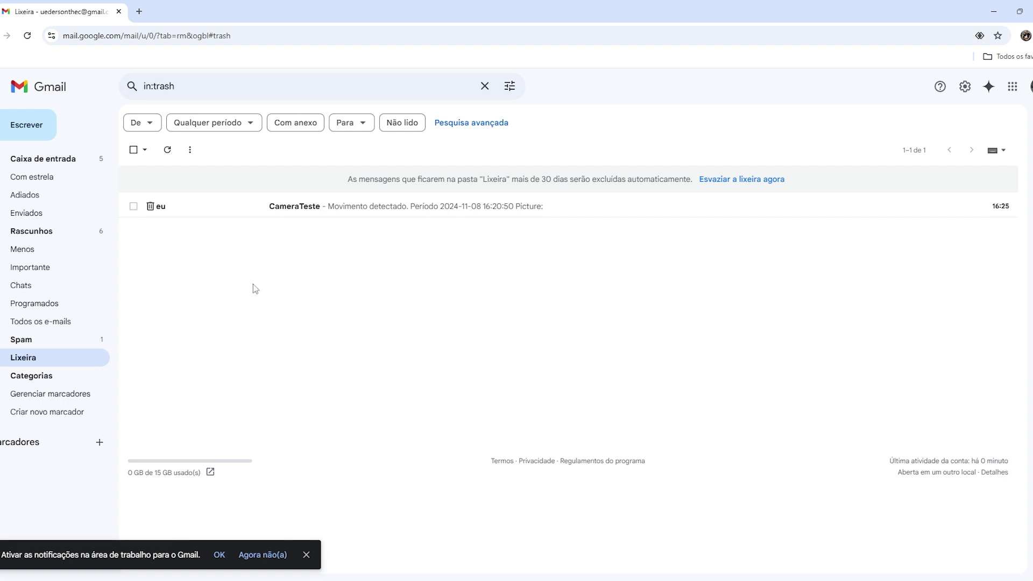
{"action": "left_click", "coordinate": [293, 212]}
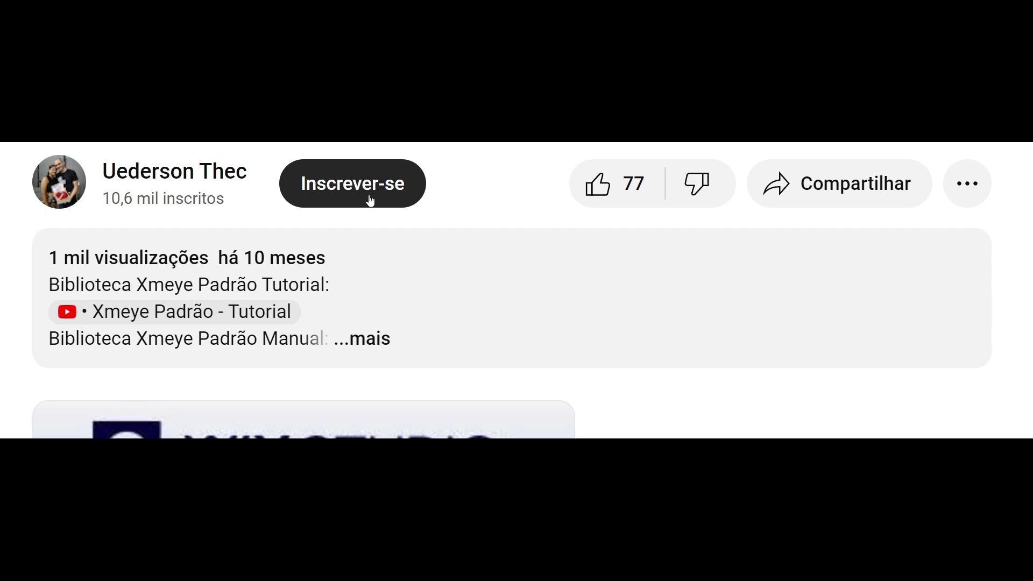
{"action": "left_click", "coordinate": [368, 195]}
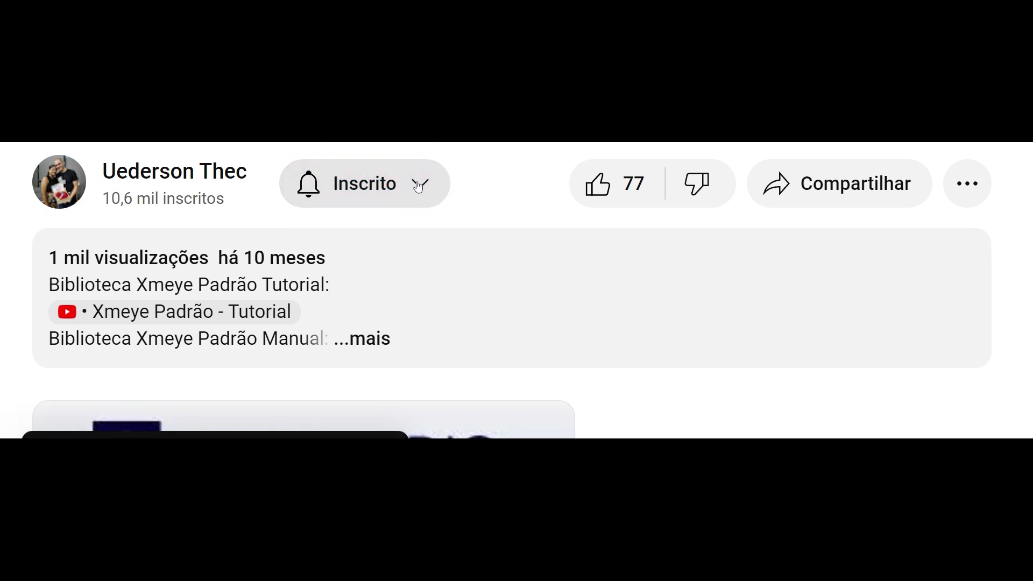
Step: Set the channel's notifications to Todas and like the video, raising likes from 77 to 78
{"action": "left_click", "coordinate": [420, 185]}
{"action": "left_click", "coordinate": [405, 247]}
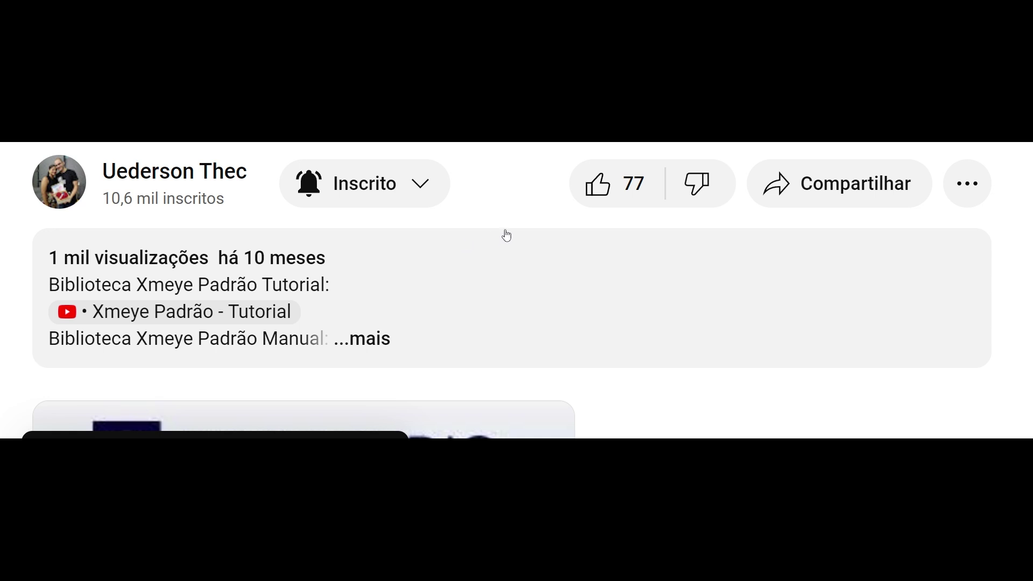
{"action": "left_click", "coordinate": [599, 196]}
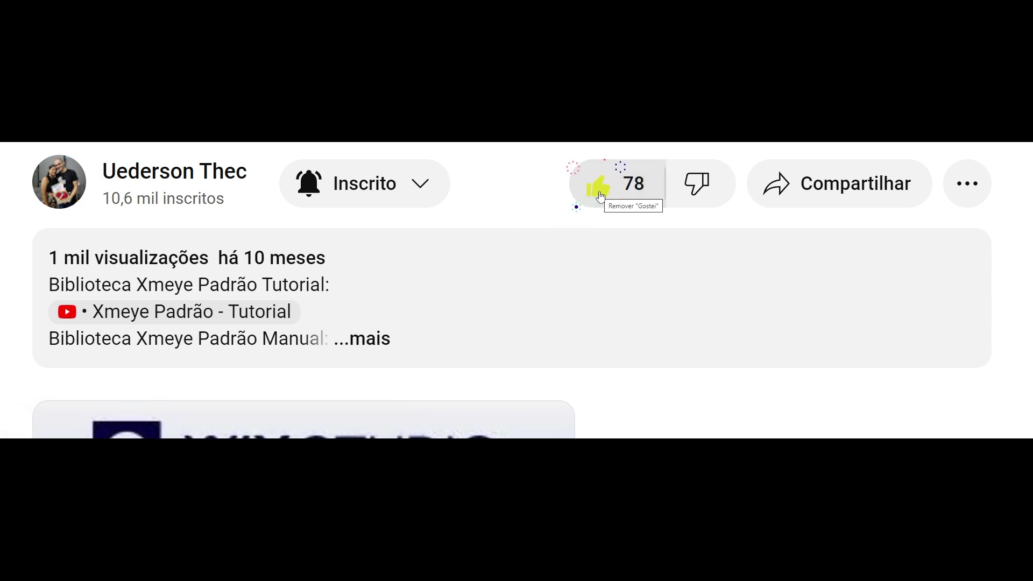